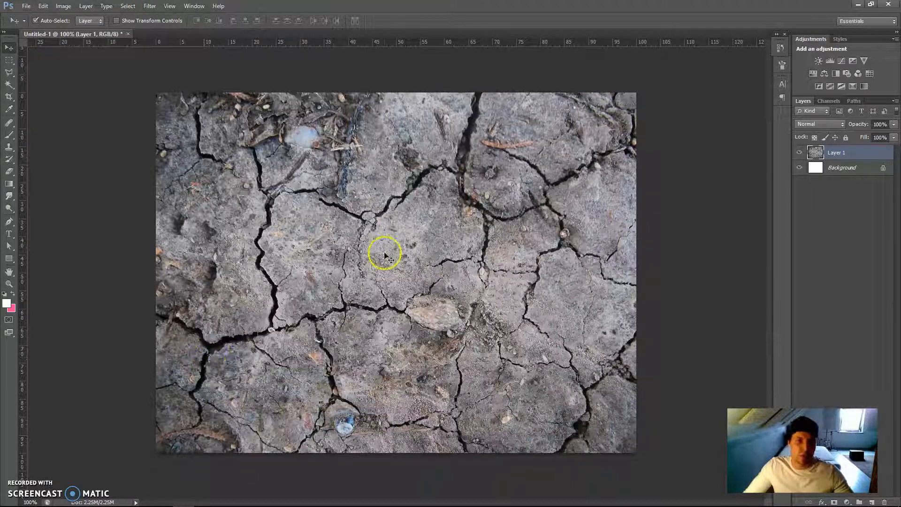
# - Create a new 1024 × 1024 pixel document at 72 pixels/inch with a white background
pyautogui.moveTo(395, 241); pyautogui.dragTo(404, 254)
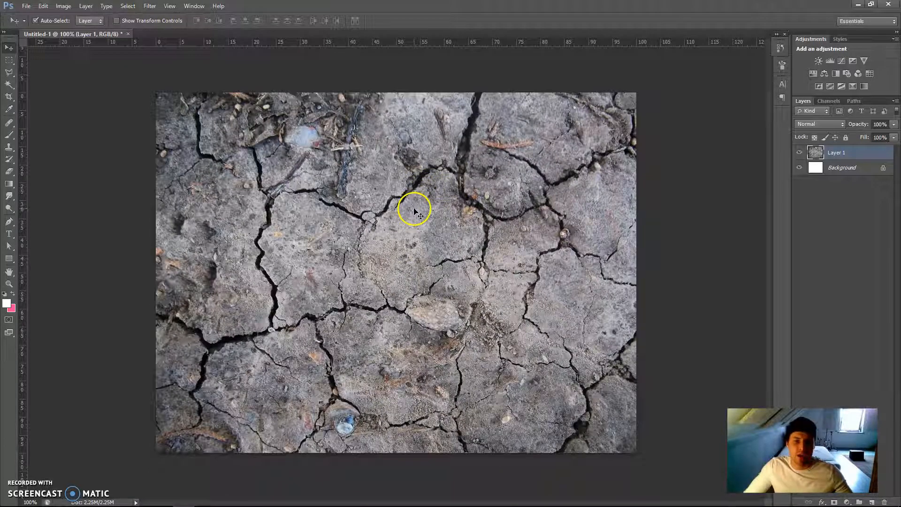
pyautogui.click(26, 5)
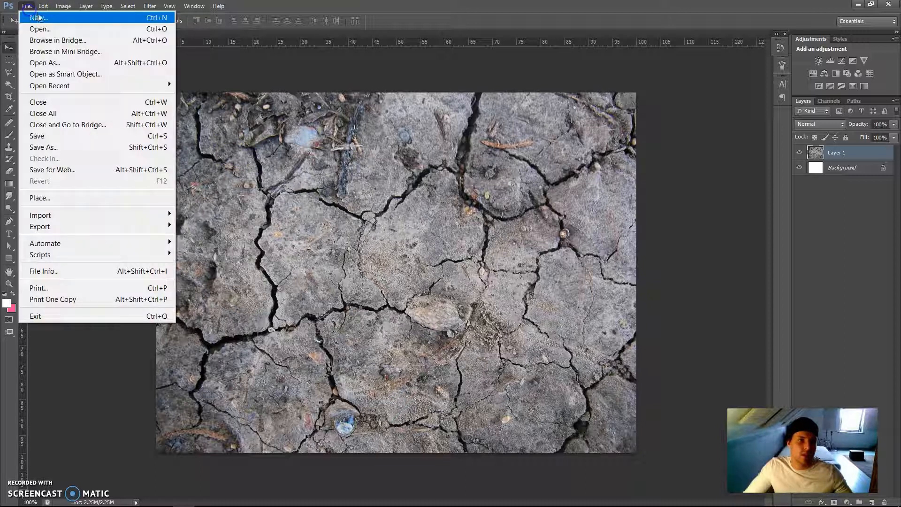
pyautogui.click(46, 21)
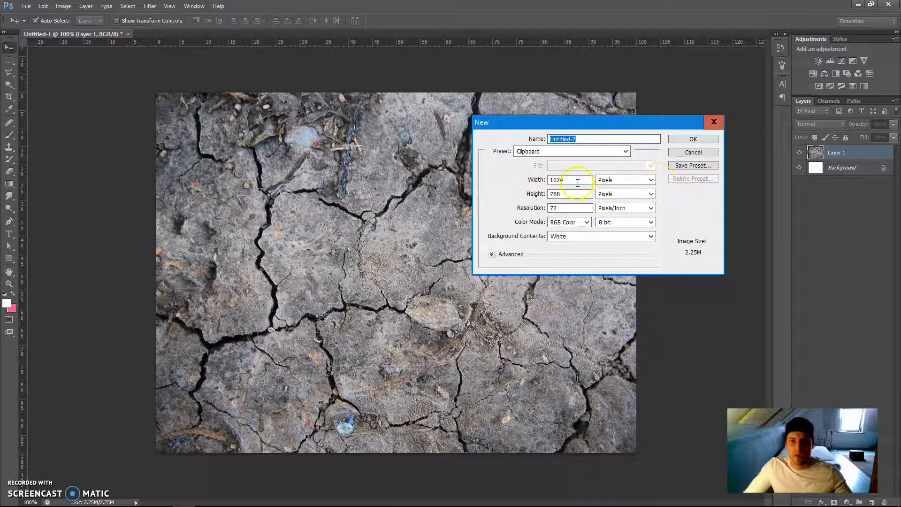
pyautogui.write('1')
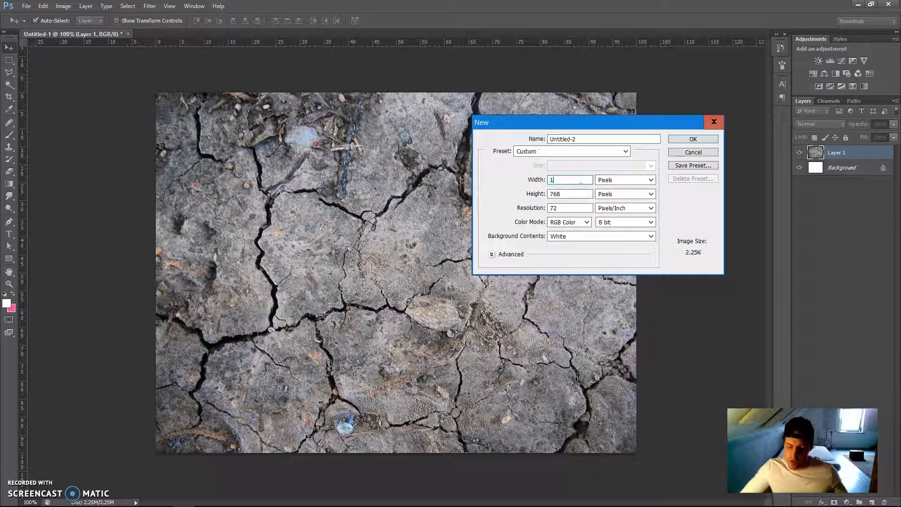
pyautogui.write('024')
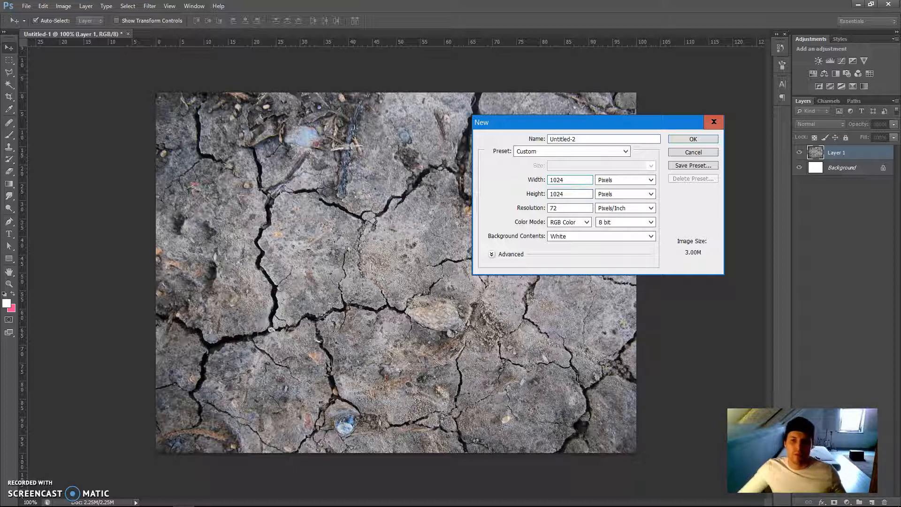
pyautogui.moveTo(637, 127); pyautogui.dragTo(639, 205)
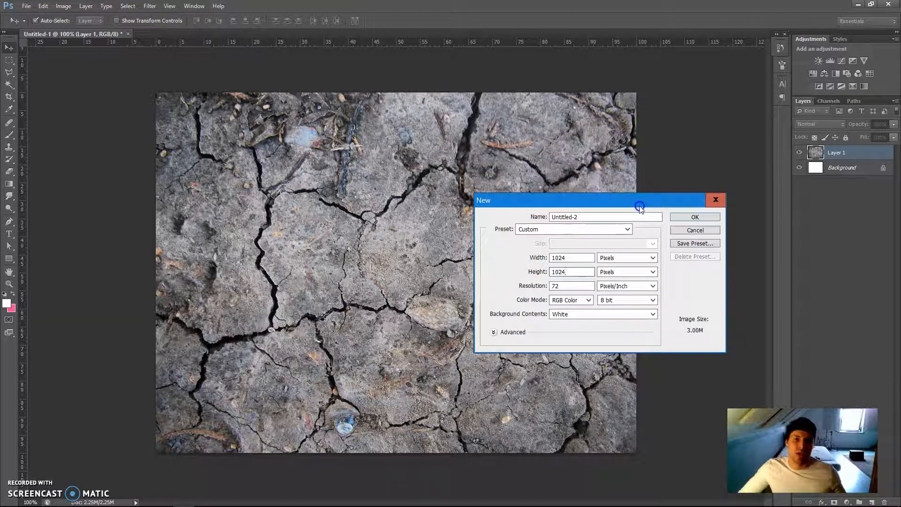
pyautogui.click(691, 217)
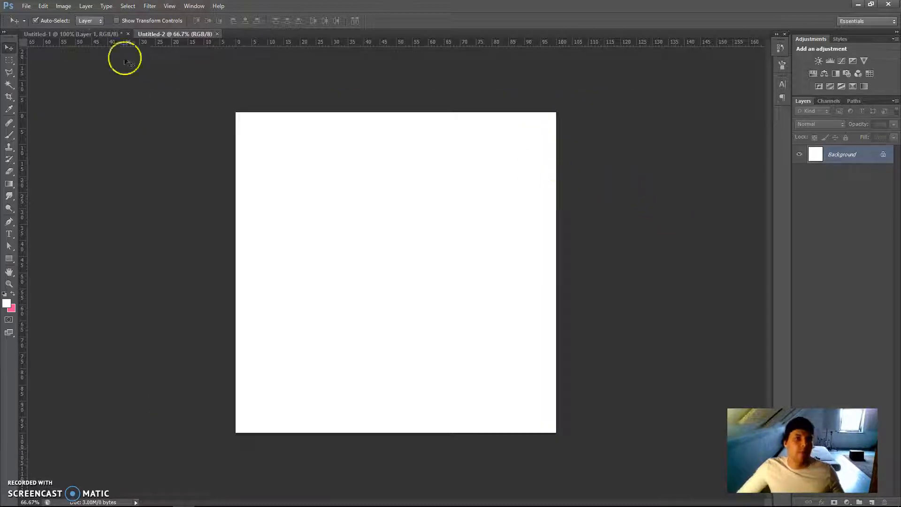
# - Bring the cracked-ground photo from Untitled-1 into the new document and align it with the canvas's top edge
pyautogui.click(100, 33)
pyautogui.moveTo(368, 261); pyautogui.dragTo(428, 347)
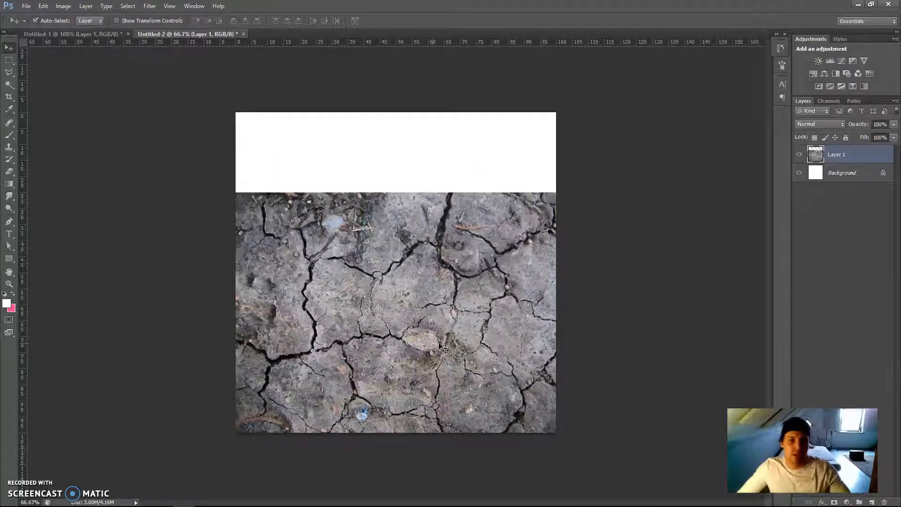
pyautogui.hotkey('ctrl', 't')
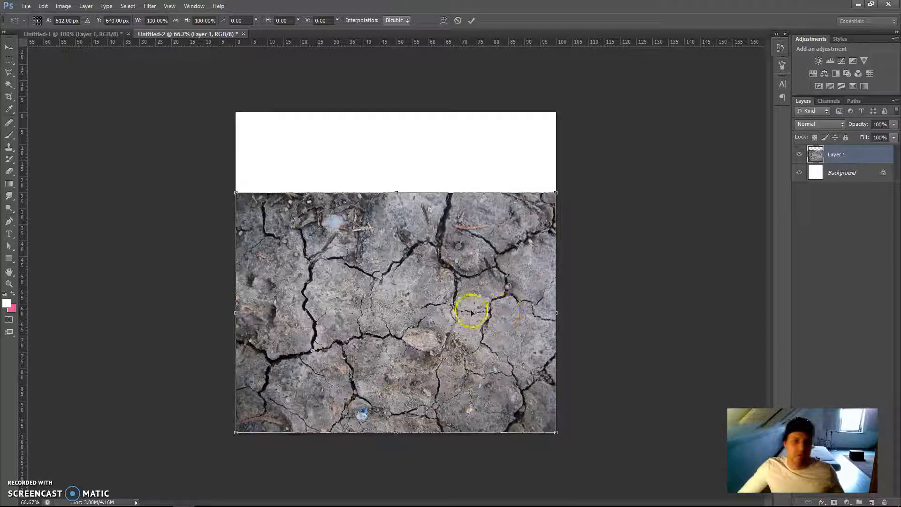
pyautogui.moveTo(452, 343); pyautogui.dragTo(452, 264)
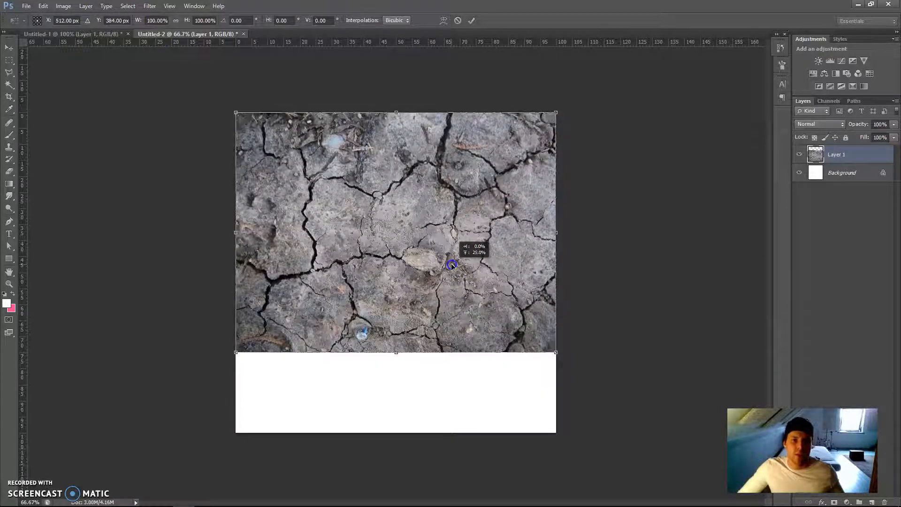
pyautogui.click(472, 20)
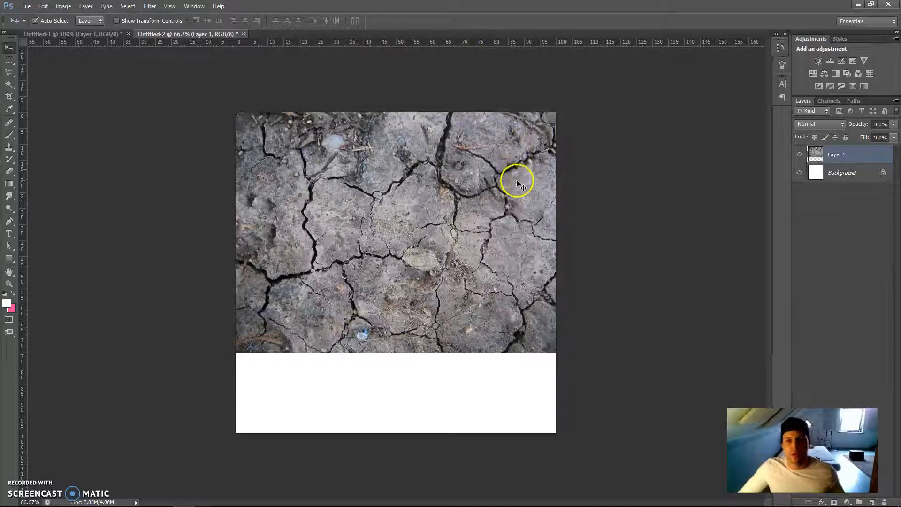
# - Duplicate the photo layer down to the canvas's bottom edge and toggle the copy's visibility to check the overlap
pyautogui.moveTo(501, 190); pyautogui.dragTo(502, 271)
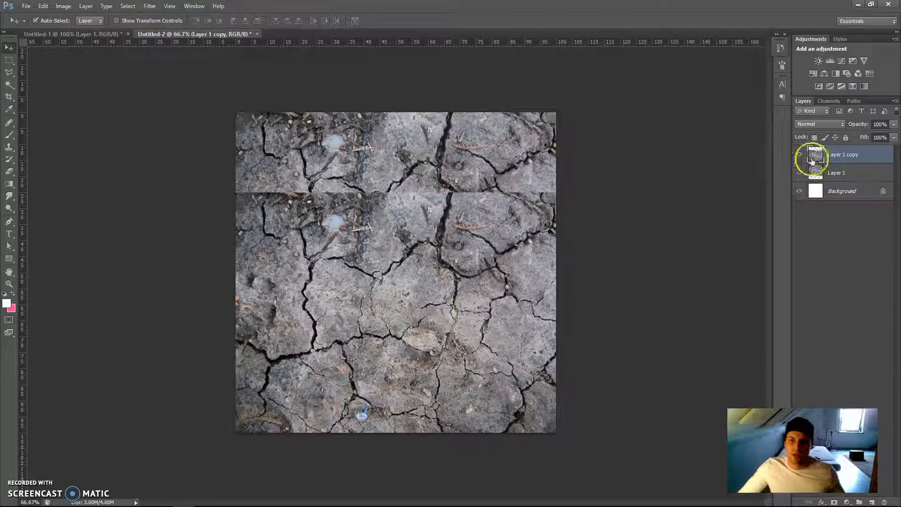
pyautogui.click(798, 156)
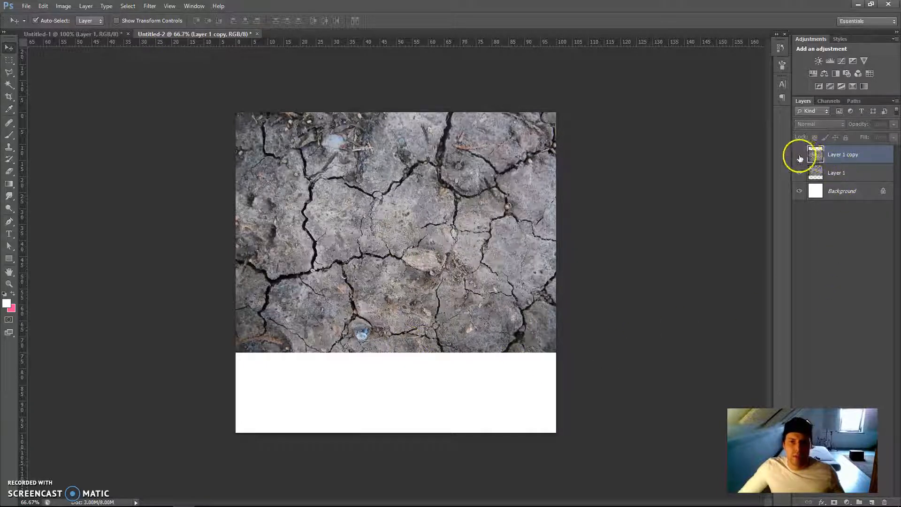
pyautogui.click(799, 155)
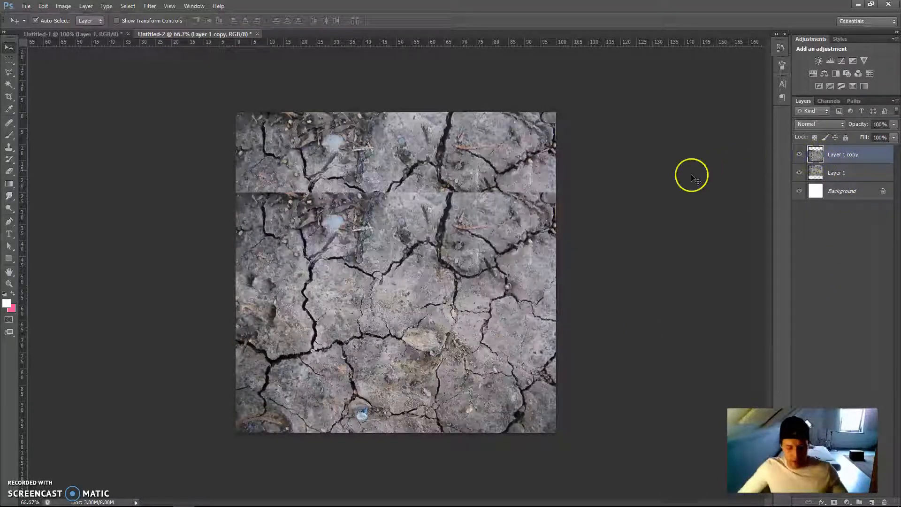
# - Delete the upper part of Layer 1 copy with a full-width rectangular selection, keeping only its lower portion, and deselect
pyautogui.press('m')
pyautogui.moveTo(202, 170); pyautogui.dragTo(655, 305)
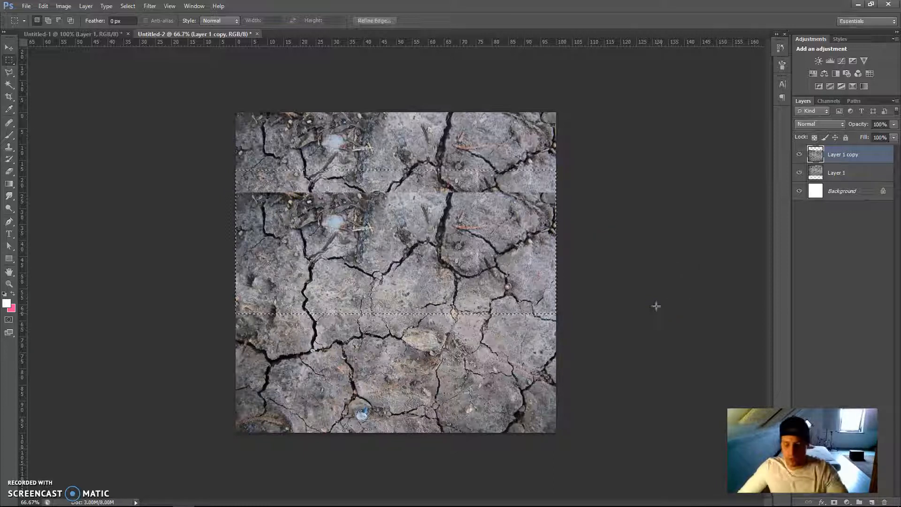
pyautogui.press('Delete')
pyautogui.click(634, 300)
pyautogui.click(626, 302)
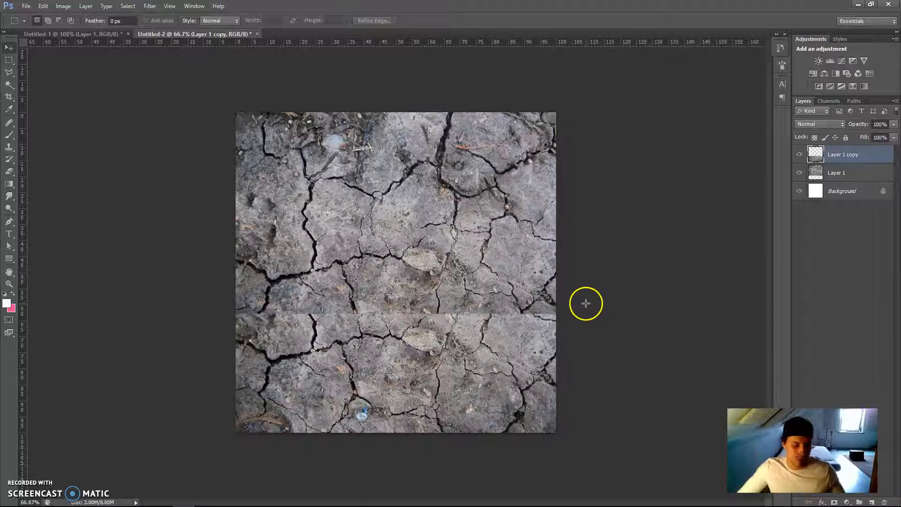
pyautogui.press('v')
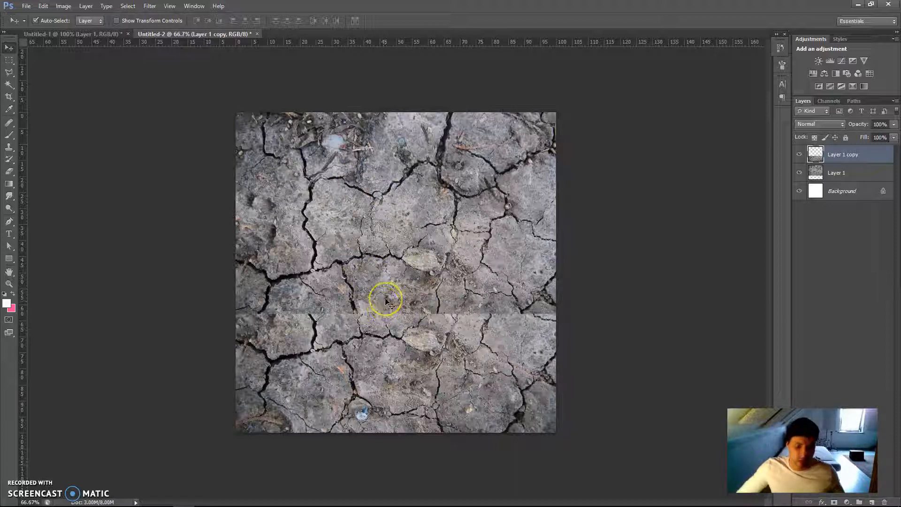
# - Activate the Healing Brush with a size of 84 px and a hardness of 75%
pyautogui.hotkey('ctrl', '+')
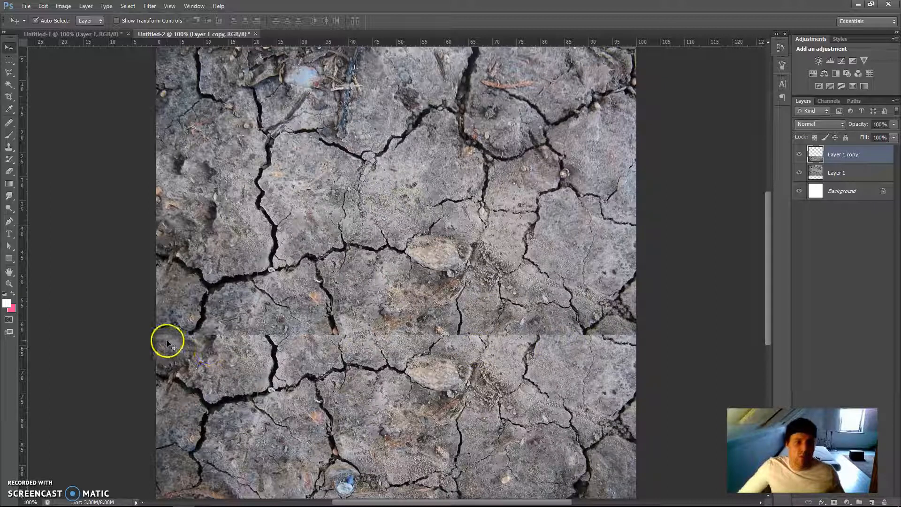
pyautogui.moveTo(9, 122); pyautogui.dragTo(46, 131)
pyautogui.click(60, 133)
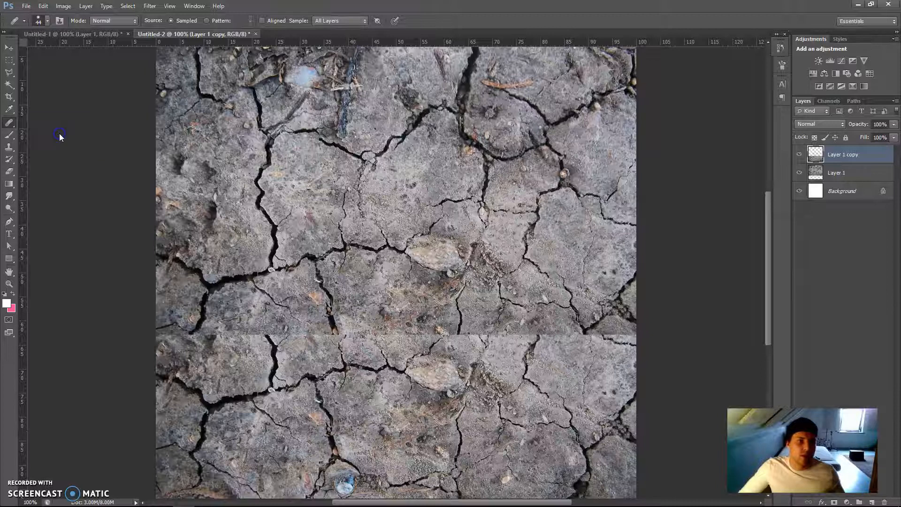
pyautogui.rightClick(411, 244)
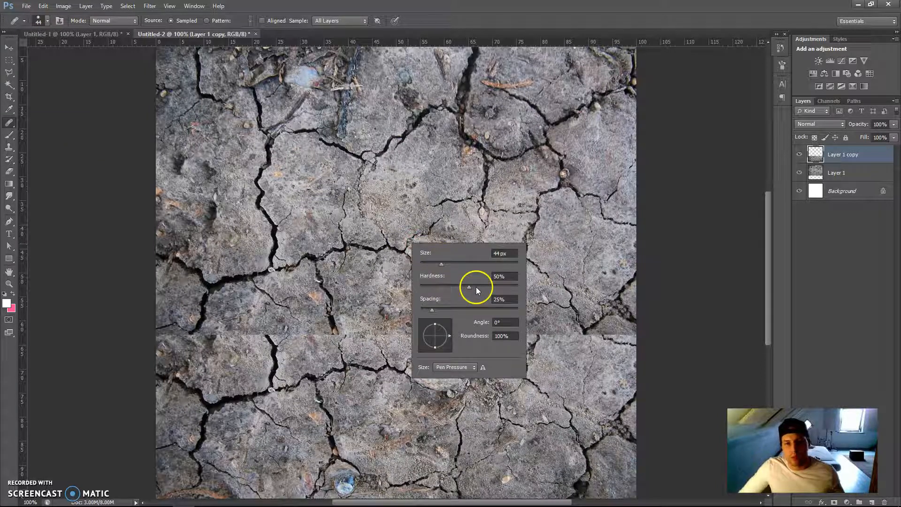
pyautogui.moveTo(468, 289); pyautogui.dragTo(495, 287)
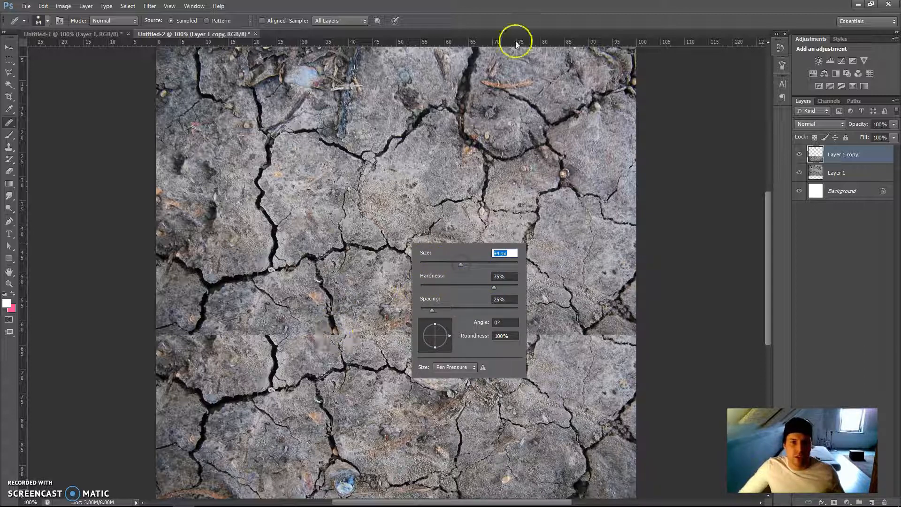
pyautogui.click(520, 6)
# - Heal the horizontal seam between the two photo layers across the full width of the canvas
pyautogui.hotkey('ctrl', '-')
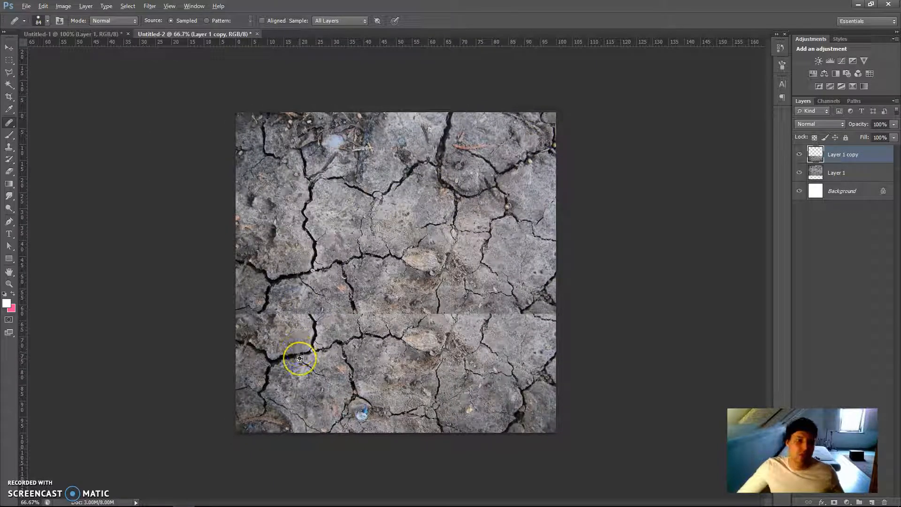
pyautogui.click(258, 322)
pyautogui.click(247, 317)
pyautogui.moveTo(263, 318); pyautogui.dragTo(551, 313)
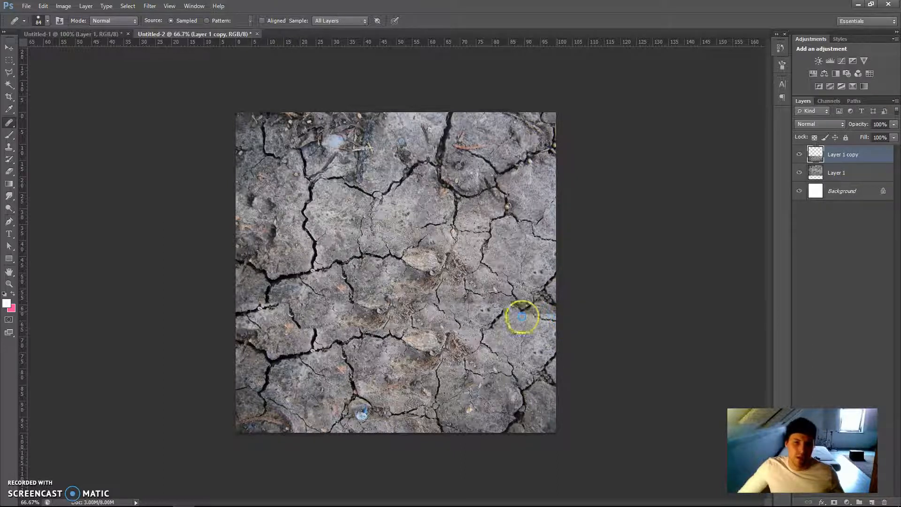
pyautogui.click(553, 322)
pyautogui.moveTo(554, 322); pyautogui.dragTo(497, 321)
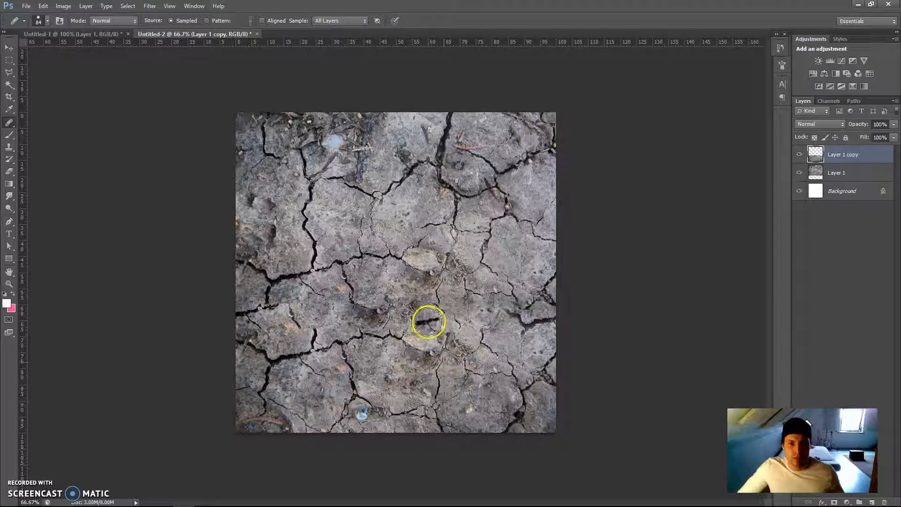
# - Lower the Healing Brush hardness and reduce its size to 67 px
pyautogui.hotkey('ctrl', '+')
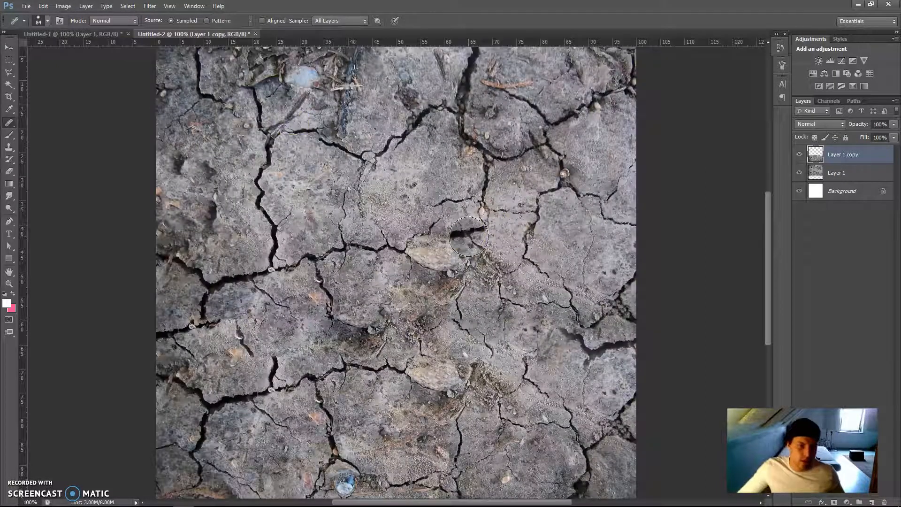
pyautogui.rightClick(372, 239)
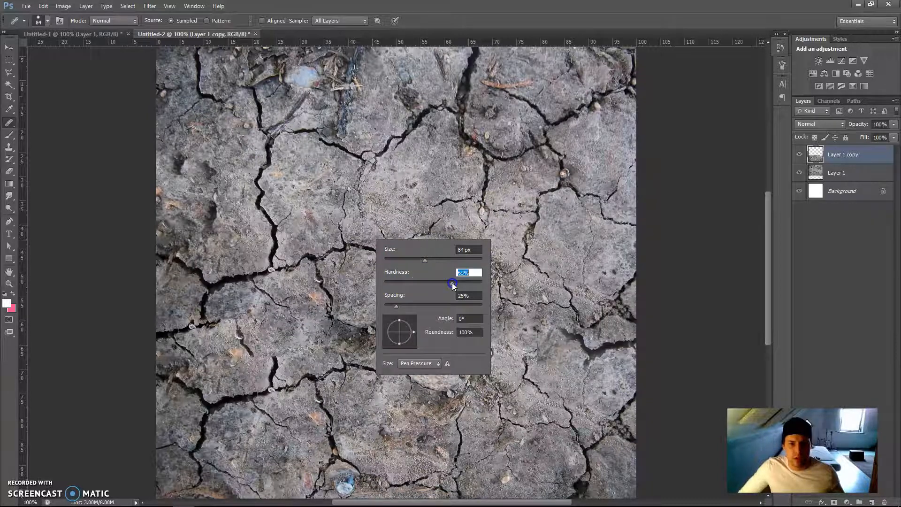
pyautogui.moveTo(445, 286); pyautogui.dragTo(417, 261)
pyautogui.click(462, 25)
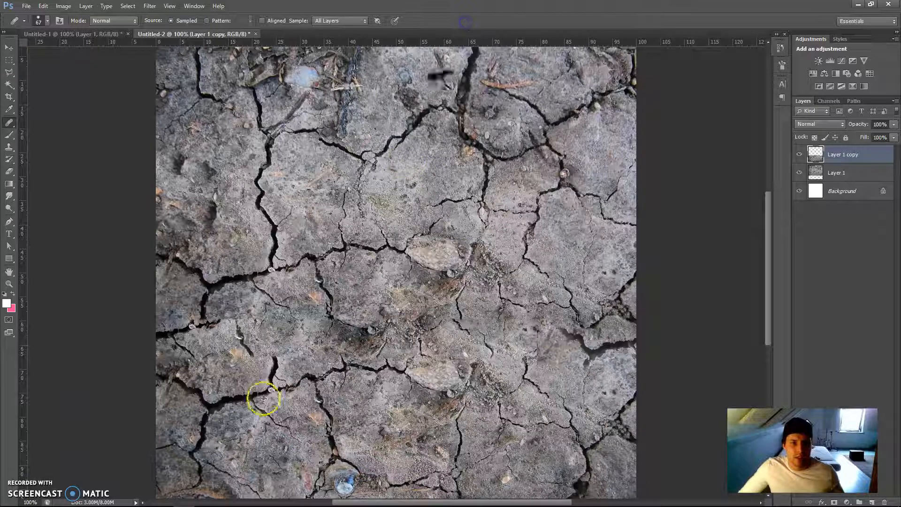
# - Resample clean ground texture and heal the leftover seam marks and repeated cracks near both sides of the canvas
pyautogui.keyDown('alt'); pyautogui.click(232, 394); pyautogui.keyUp('alt')
pyautogui.moveTo(173, 364); pyautogui.dragTo(314, 368)
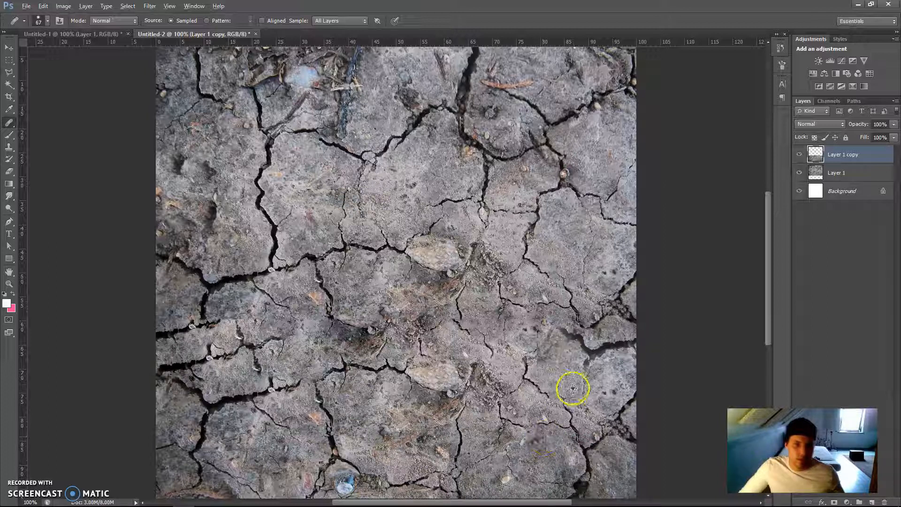
pyautogui.moveTo(557, 356)
pyautogui.mouseDown()
pyautogui.moveTo(564, 334)
pyautogui.moveTo(581, 353)
pyautogui.moveTo(619, 349)
pyautogui.moveTo(607, 350)
pyautogui.moveTo(576, 411)
pyautogui.moveTo(462, 403)
pyautogui.moveTo(591, 351)
pyautogui.moveTo(622, 340)
pyautogui.mouseUp()
pyautogui.keyDown('alt'); pyautogui.click(462, 404); pyautogui.keyUp('alt')
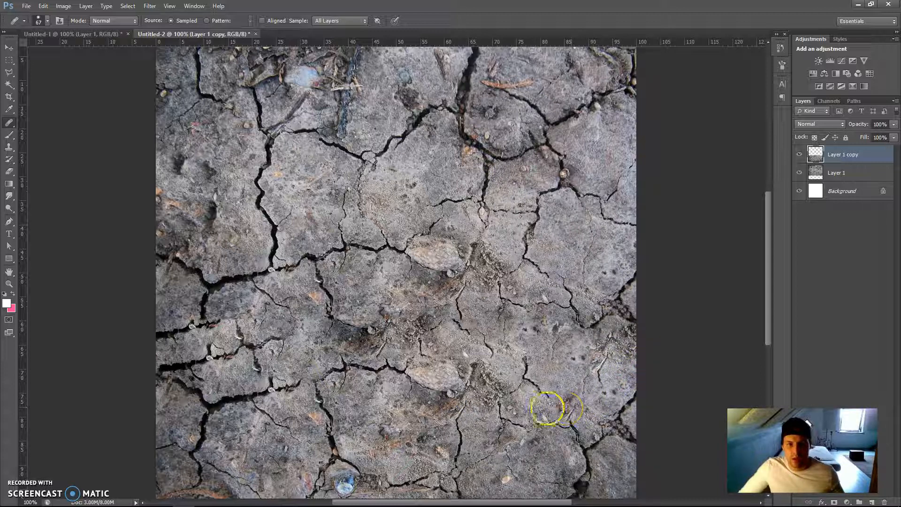
pyautogui.click(273, 353)
pyautogui.moveTo(273, 353)
pyautogui.mouseDown()
pyautogui.moveTo(241, 356)
pyautogui.moveTo(287, 335)
pyautogui.moveTo(285, 355)
pyautogui.moveTo(249, 368)
pyautogui.moveTo(231, 353)
pyautogui.moveTo(195, 364)
pyautogui.mouseUp()
pyautogui.keyDown('alt'); pyautogui.click(385, 193); pyautogui.keyUp('alt')
pyautogui.keyDown('alt'); pyautogui.click(432, 163); pyautogui.keyUp('alt')
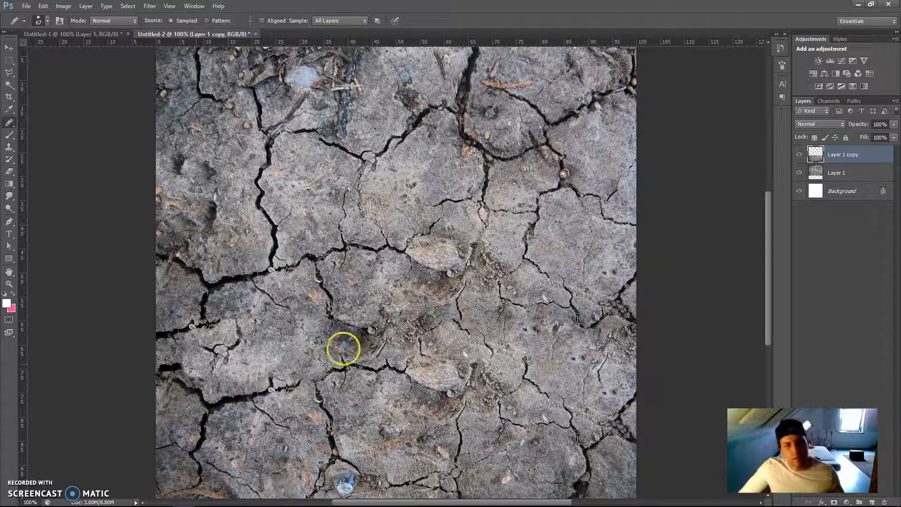
# - Merge Layer 1 and Layer 1 copy into a single layer and toggle its visibility to check it
pyautogui.hotkey('ctrl', '-')
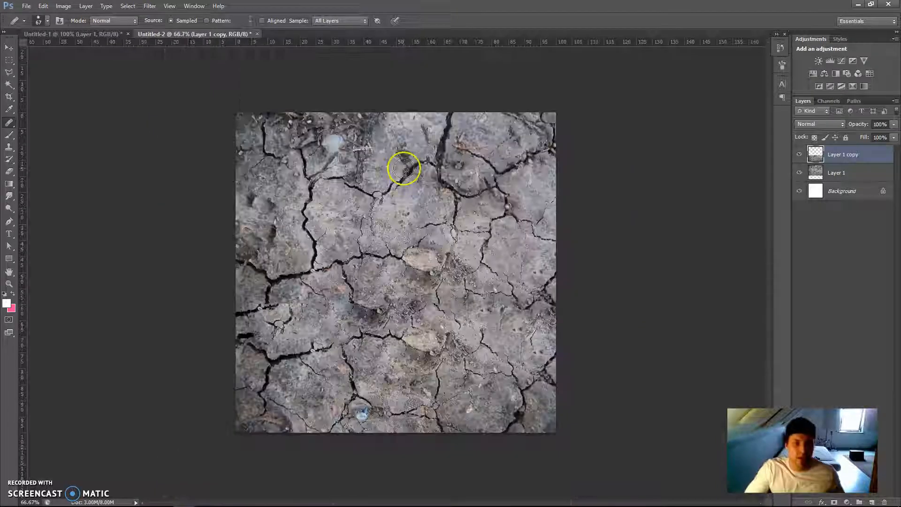
pyautogui.press('v')
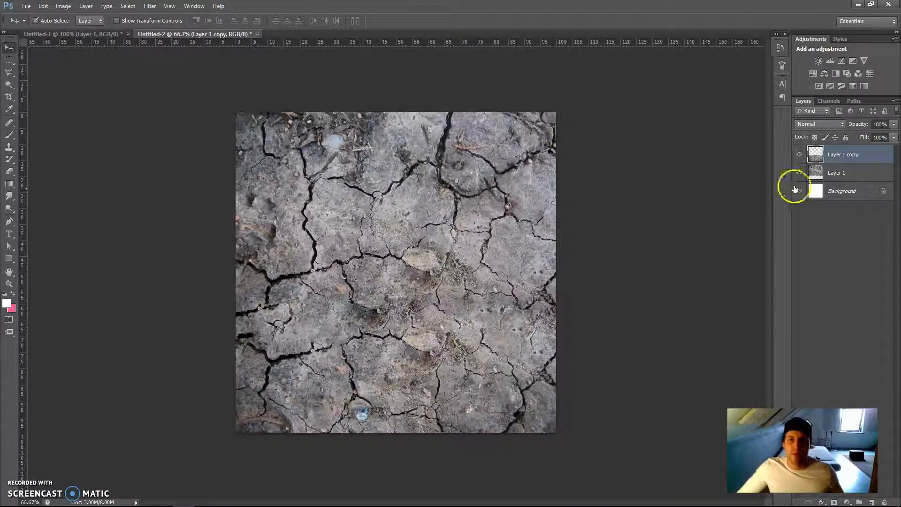
pyautogui.keyDown('shift'); pyautogui.click(852, 175); pyautogui.keyUp('shift')
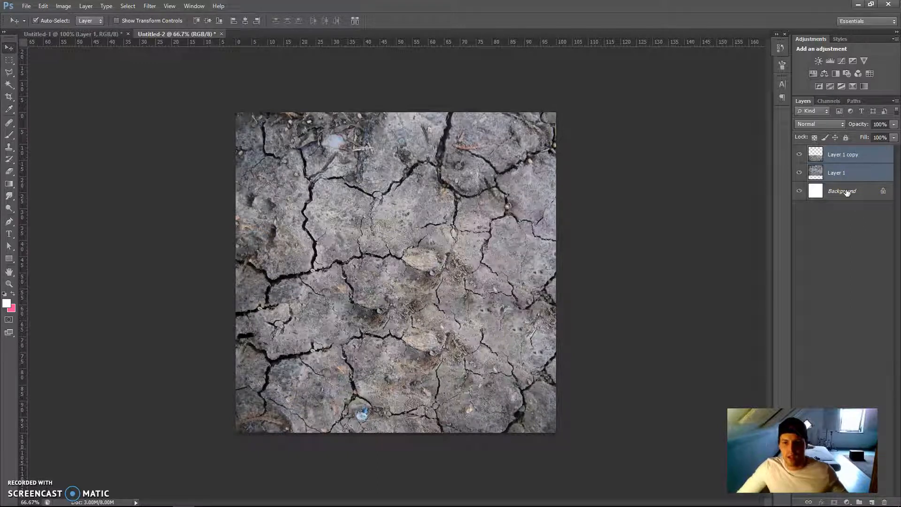
pyautogui.hotkey('ctrl', 'e')
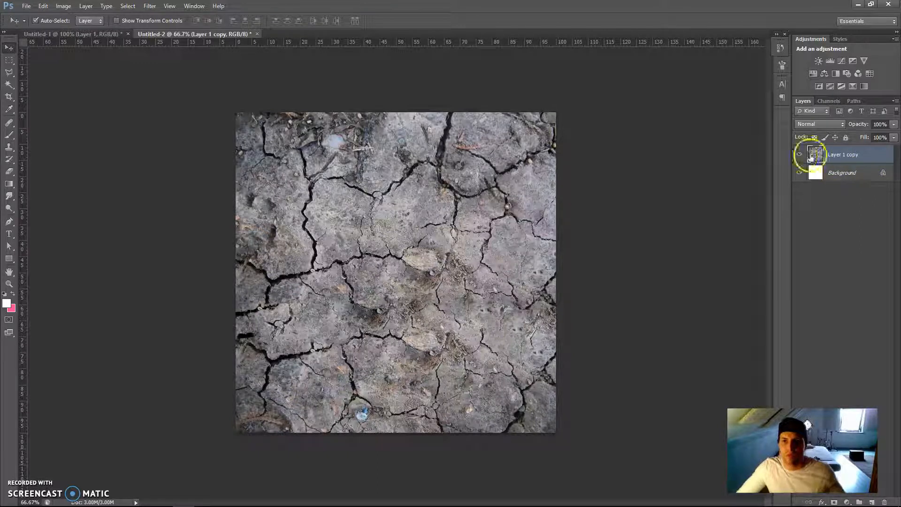
pyautogui.click(799, 155)
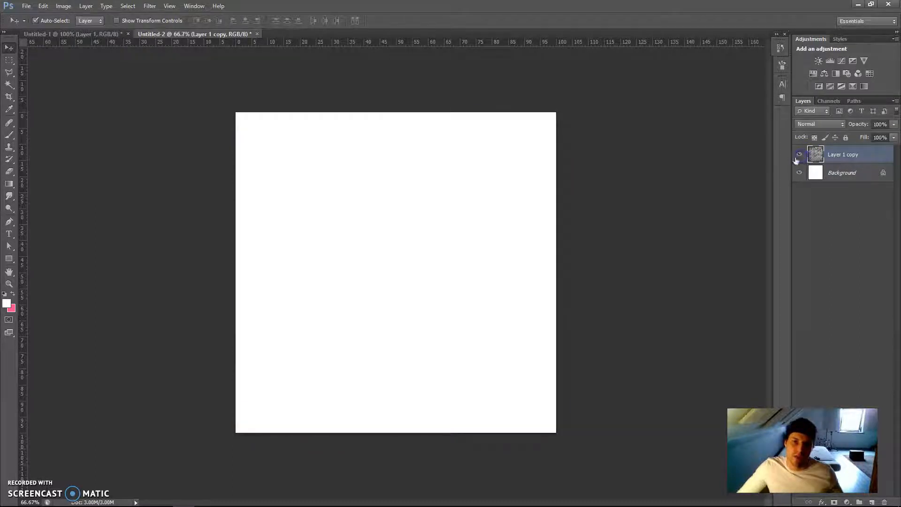
# - Duplicate the Layer 1 copy layer and start a wrap-around Offset of 512 pixels horizontally and vertically on the duplicate
pyautogui.click(799, 155)
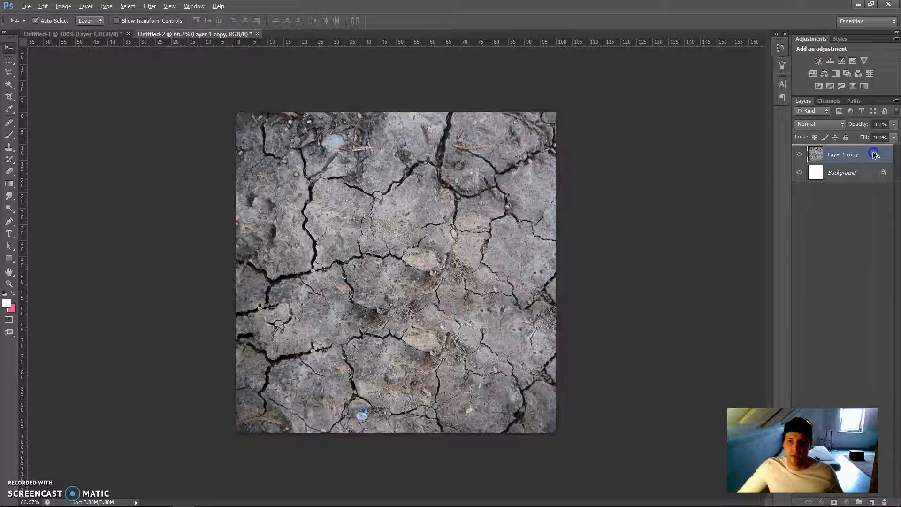
pyautogui.hotkey('ctrl', 'j')
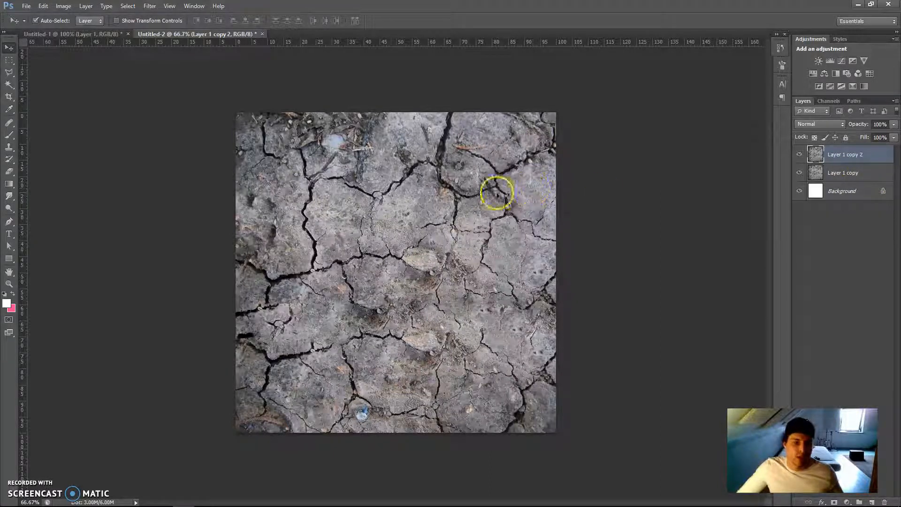
pyautogui.click(153, 6)
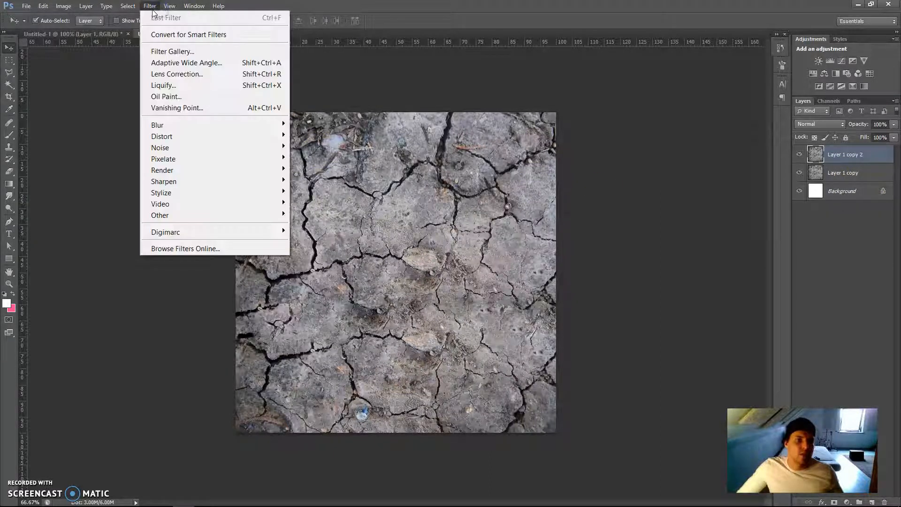
pyautogui.moveTo(197, 215)
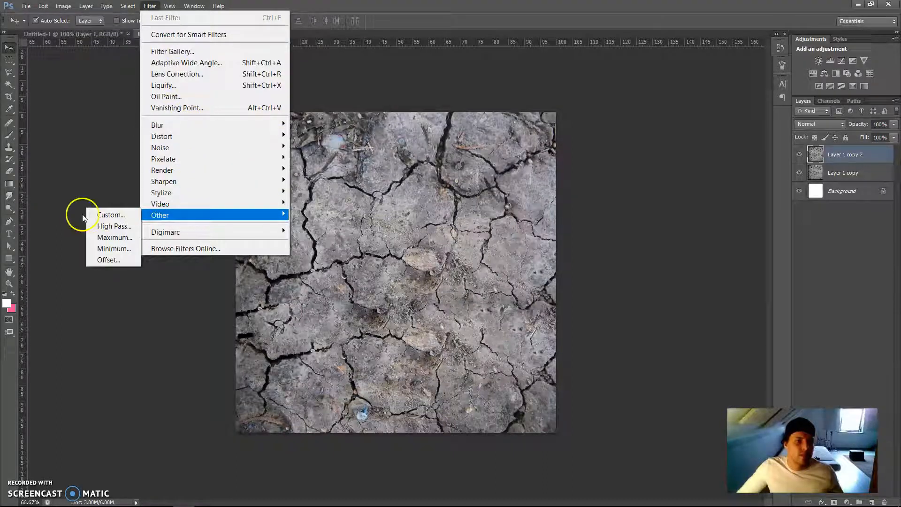
pyautogui.click(108, 260)
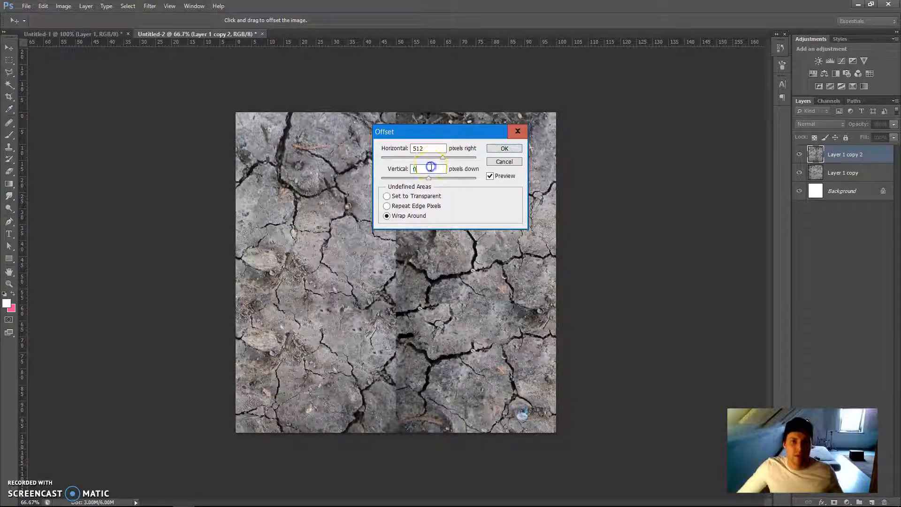
pyautogui.write('512')
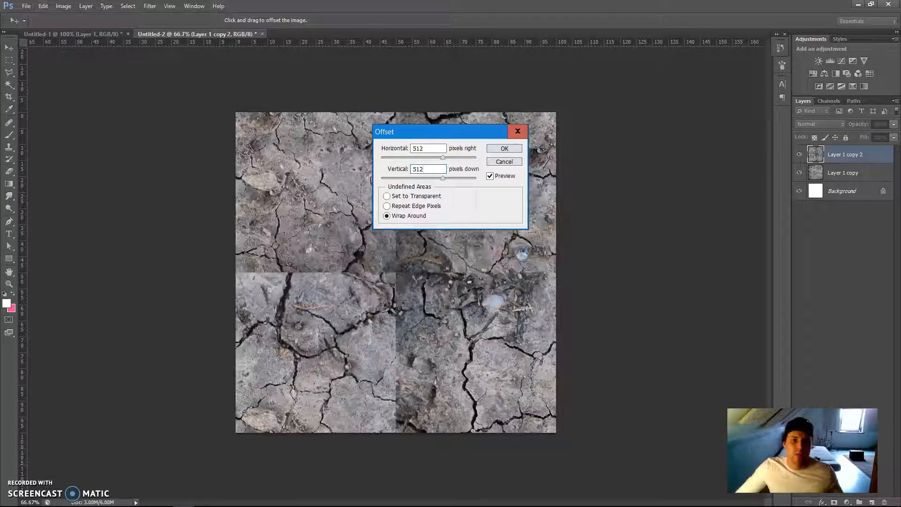
pyautogui.moveTo(501, 135); pyautogui.dragTo(733, 179)
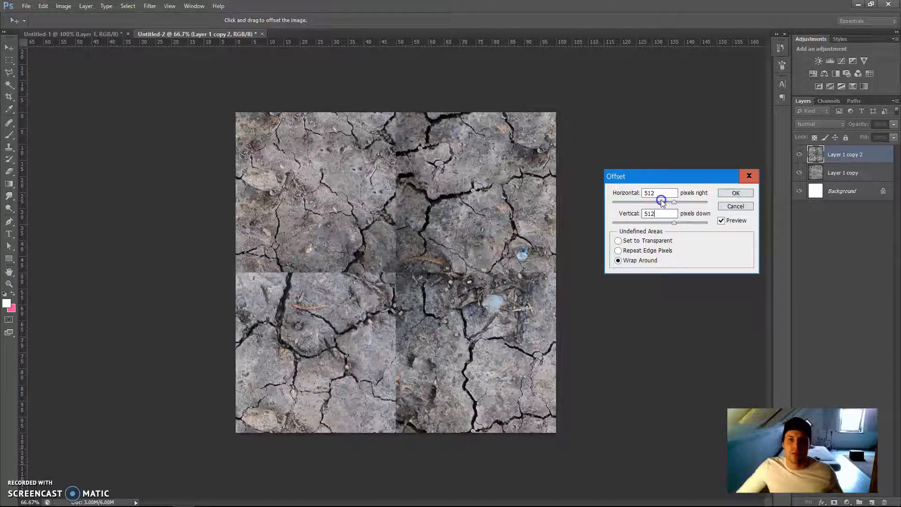
# - Preview a horizontal offset of 1024 pixels, set it back to 512 and apply the Offset filter
pyautogui.moveTo(663, 202); pyautogui.dragTo(662, 196)
pyautogui.write('1024')
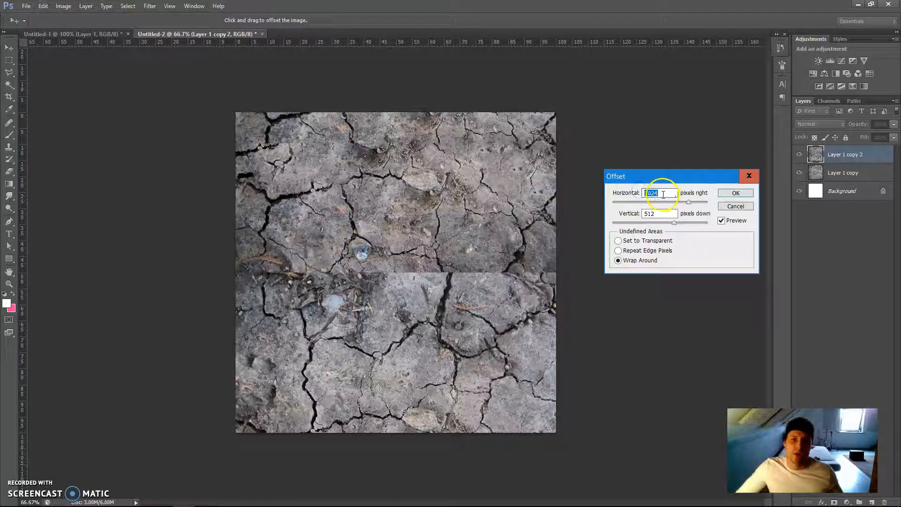
pyautogui.write('12')
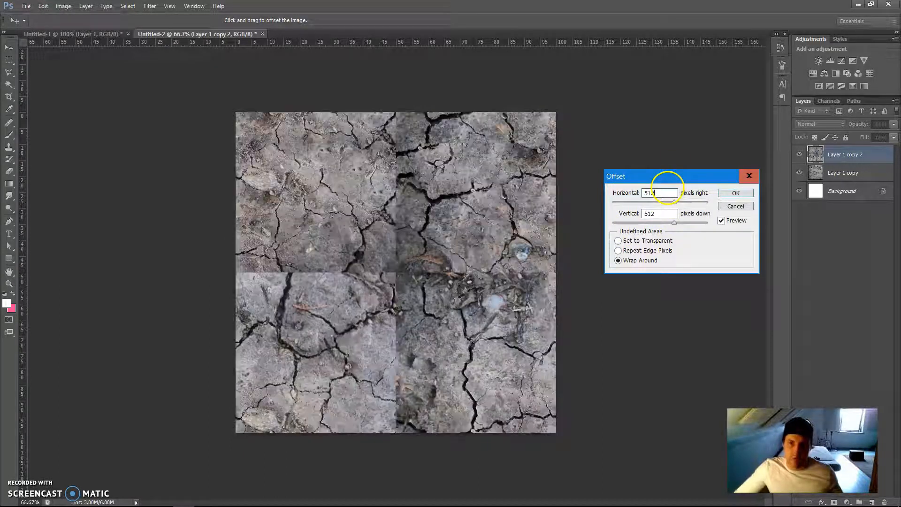
pyautogui.click(735, 193)
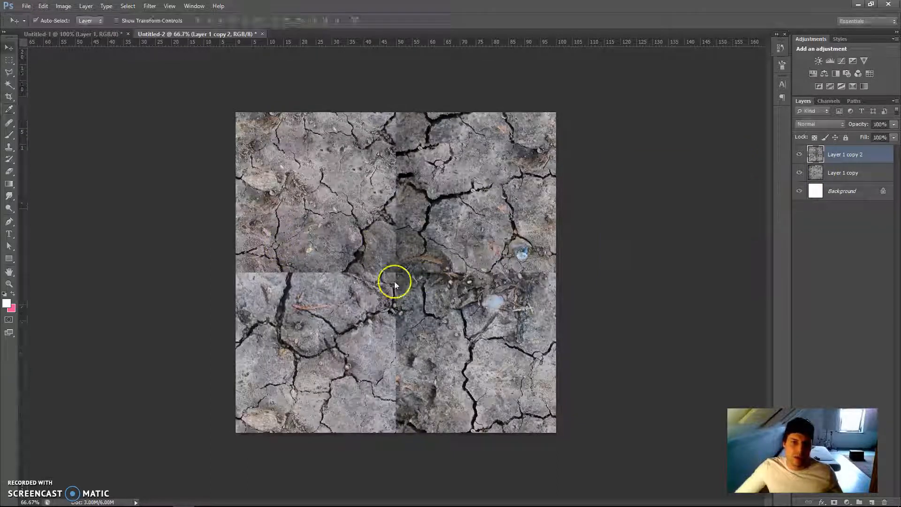
# - Heal the vertical seam in the upper half of the texture with the Healing Brush
pyautogui.hotkey('ctrl', '+')
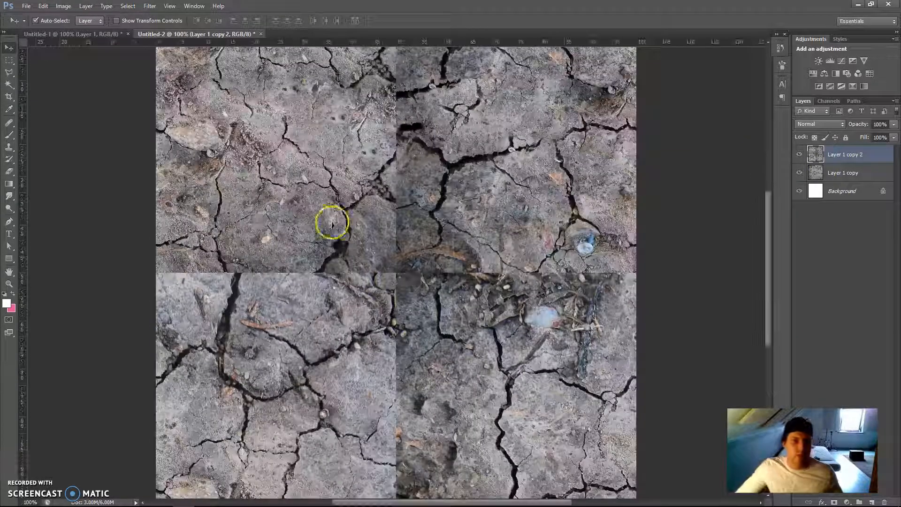
pyautogui.moveTo(12, 123); pyautogui.dragTo(54, 129)
pyautogui.scroll(2, 517, 214)
pyautogui.scroll(1, 516, 215)
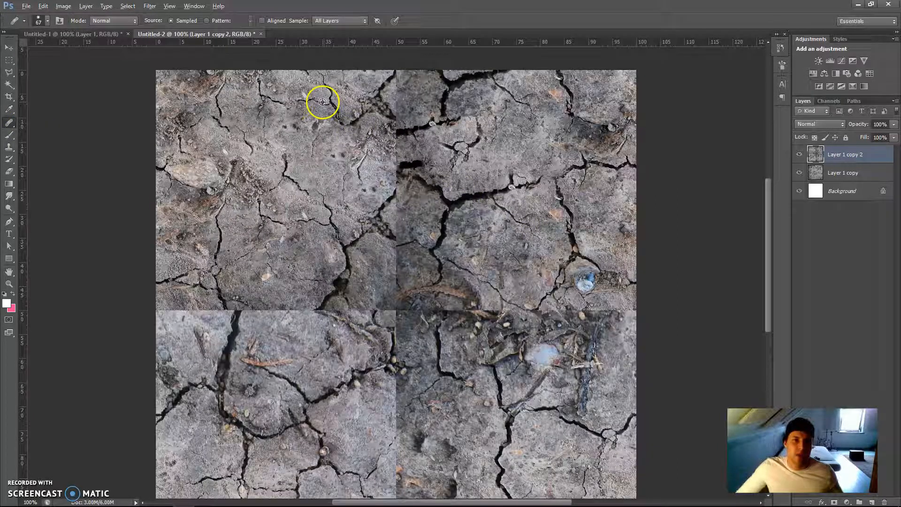
pyautogui.moveTo(391, 77)
pyautogui.mouseDown()
pyautogui.moveTo(407, 91)
pyautogui.moveTo(400, 147)
pyautogui.moveTo(413, 168)
pyautogui.moveTo(381, 199)
pyautogui.moveTo(404, 250)
pyautogui.moveTo(394, 304)
pyautogui.mouseUp()
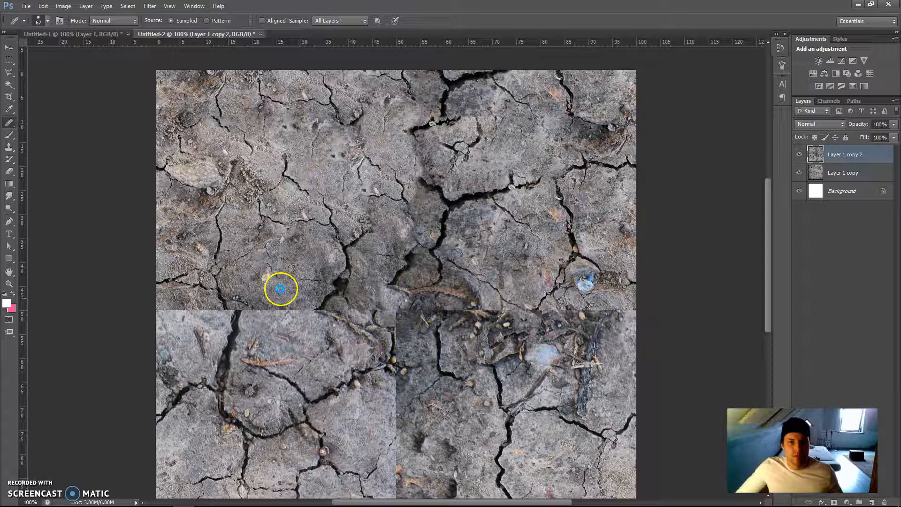
# - Heal the horizontal seam across the left half of the texture and retouch the ground around it
pyautogui.moveTo(287, 285)
pyautogui.mouseDown()
pyautogui.moveTo(288, 263)
pyautogui.moveTo(314, 263)
pyautogui.mouseUp()
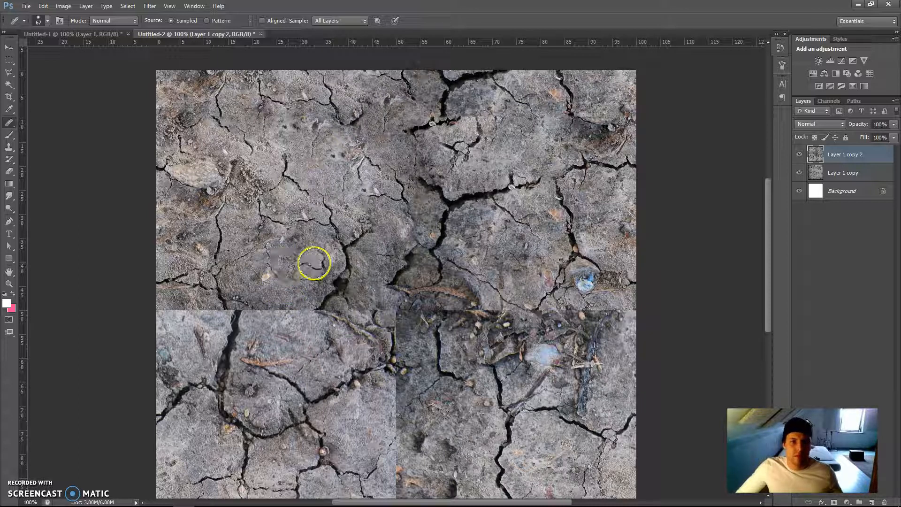
pyautogui.moveTo(176, 305)
pyautogui.mouseDown()
pyautogui.moveTo(160, 317)
pyautogui.moveTo(199, 306)
pyautogui.moveTo(230, 308)
pyautogui.moveTo(250, 324)
pyautogui.moveTo(304, 305)
pyautogui.moveTo(401, 315)
pyautogui.mouseUp()
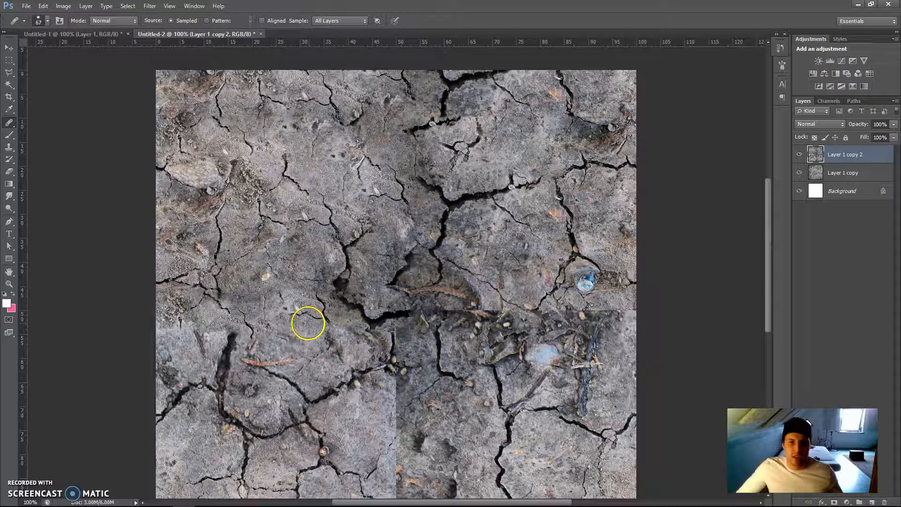
pyautogui.moveTo(305, 322); pyautogui.dragTo(310, 235)
# - Resample clean ground and heal the vertical seam through the lower half of the texture
pyautogui.keyDown('alt'); pyautogui.click(251, 88); pyautogui.keyUp('alt')
pyautogui.moveTo(415, 380); pyautogui.dragTo(396, 444)
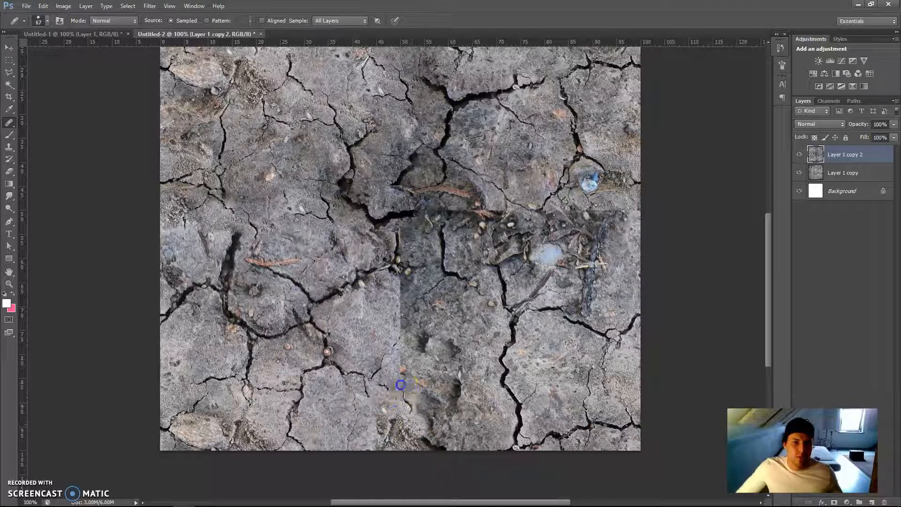
pyautogui.moveTo(401, 385); pyautogui.dragTo(404, 335)
pyautogui.moveTo(400, 284)
pyautogui.mouseDown()
pyautogui.moveTo(389, 350)
pyautogui.moveTo(373, 359)
pyautogui.mouseUp()
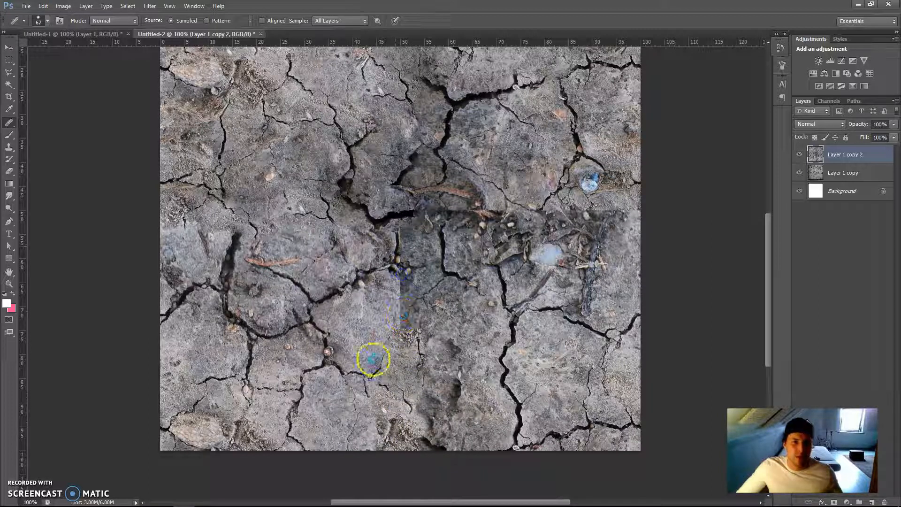
pyautogui.click(268, 269)
pyautogui.moveTo(402, 314)
pyautogui.mouseDown()
pyautogui.moveTo(404, 292)
pyautogui.moveTo(393, 232)
pyautogui.moveTo(366, 302)
pyautogui.mouseUp()
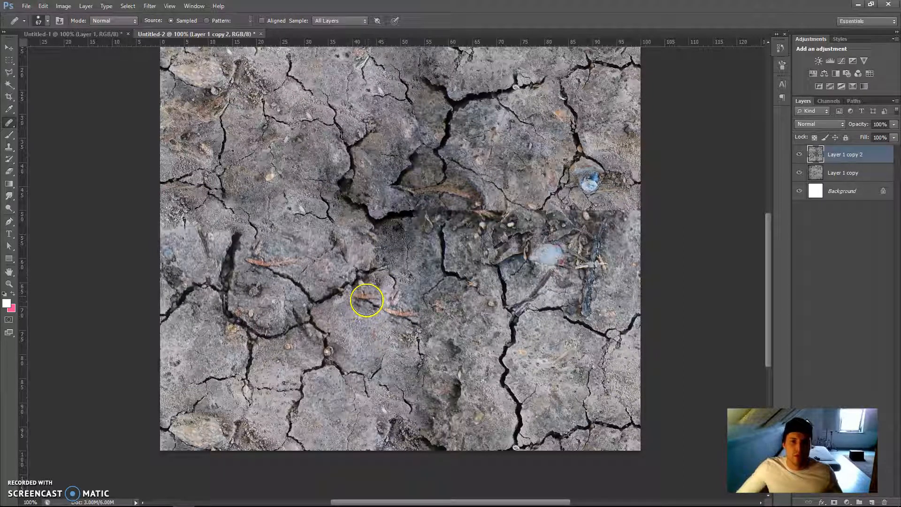
# - Heal the horizontal seam across the right half of the texture and remove the bright blue spot above it
pyautogui.moveTo(629, 197)
pyautogui.mouseDown()
pyautogui.moveTo(589, 211)
pyautogui.moveTo(477, 209)
pyautogui.mouseUp()
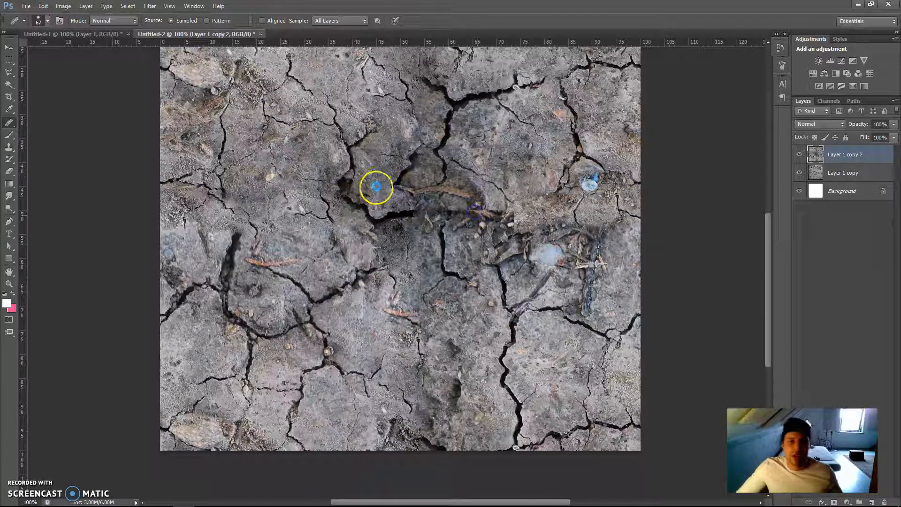
pyautogui.keyDown('alt'); pyautogui.click(287, 121); pyautogui.keyUp('alt')
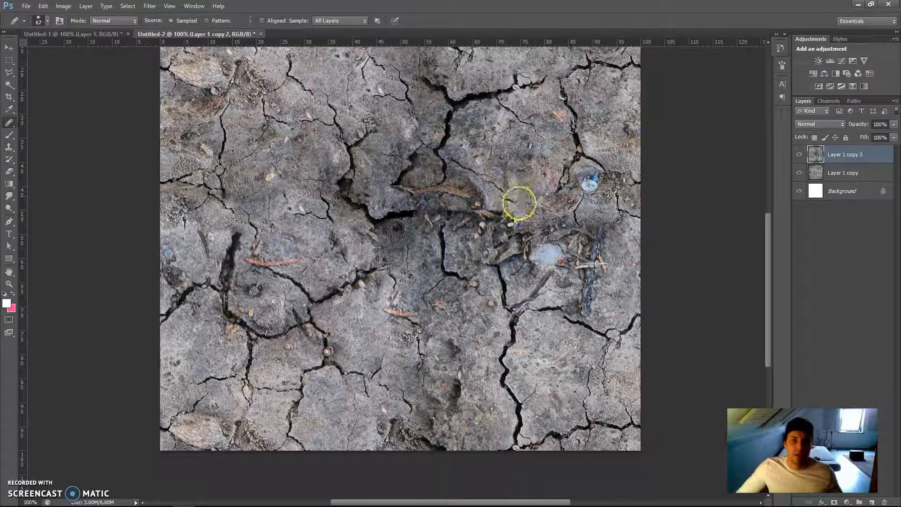
pyautogui.moveTo(549, 215)
pyautogui.mouseDown()
pyautogui.moveTo(429, 209)
pyautogui.moveTo(418, 220)
pyautogui.mouseUp()
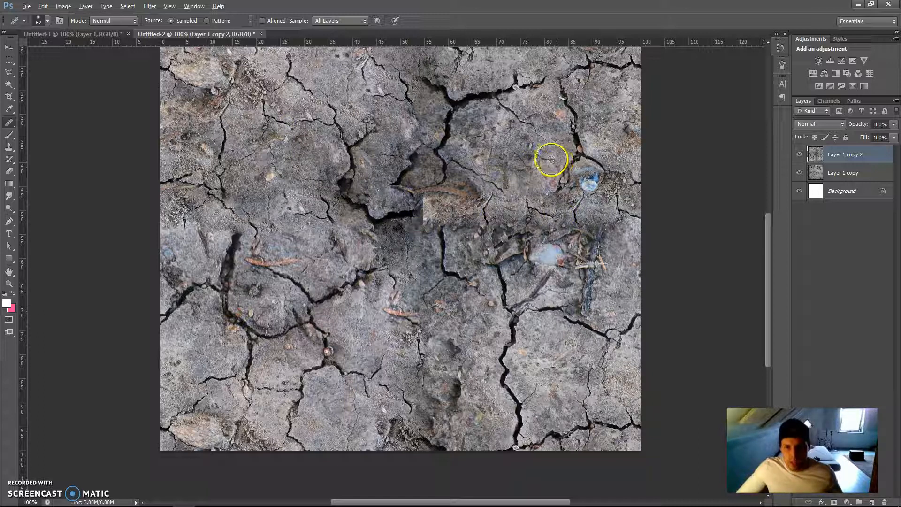
pyautogui.moveTo(571, 165); pyautogui.dragTo(586, 178)
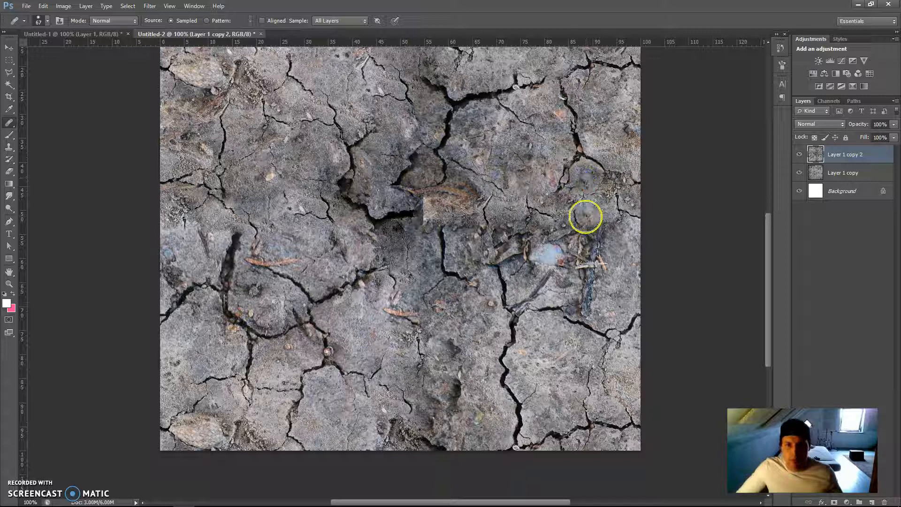
# - Resample clean ground and heal the hard-edged patch near the centre and the leftover traces along the seams
pyautogui.moveTo(457, 208); pyautogui.dragTo(445, 285)
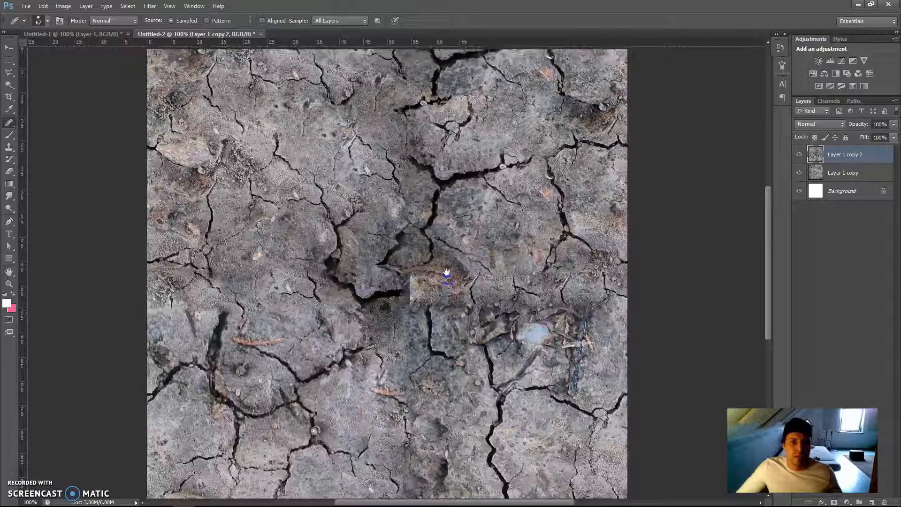
pyautogui.hotkey('ctrl', '-')
pyautogui.keyDown('alt'); pyautogui.click(467, 234); pyautogui.keyUp('alt')
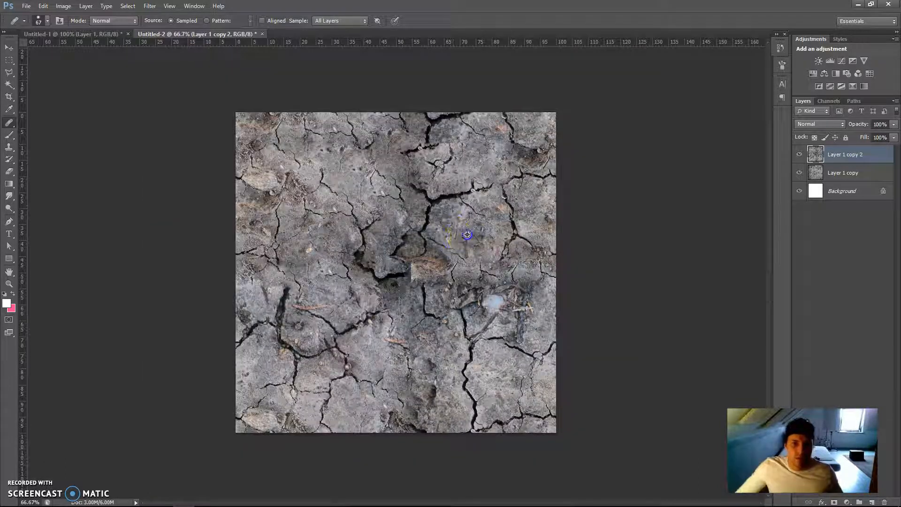
pyautogui.moveTo(413, 281)
pyautogui.mouseDown()
pyautogui.moveTo(435, 275)
pyautogui.moveTo(453, 267)
pyautogui.moveTo(438, 303)
pyautogui.mouseUp()
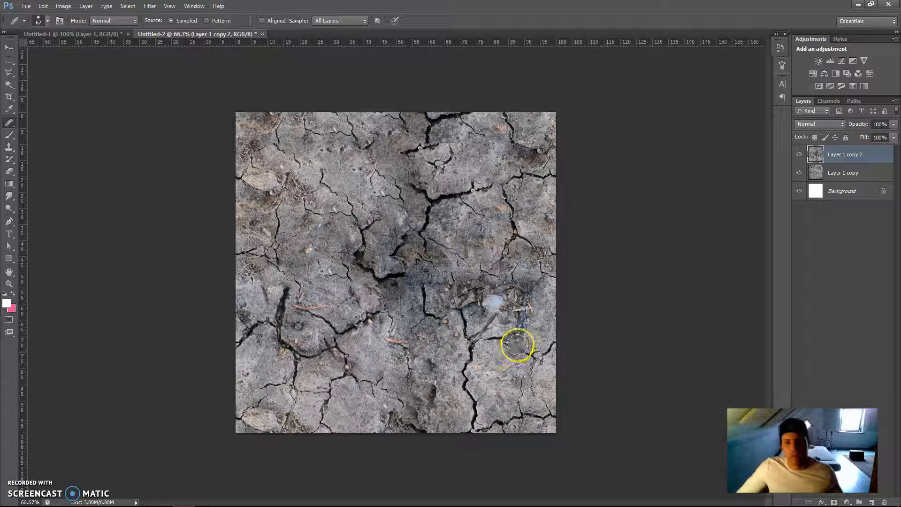
pyautogui.moveTo(409, 148)
pyautogui.mouseDown()
pyautogui.moveTo(380, 159)
pyautogui.moveTo(378, 254)
pyautogui.mouseUp()
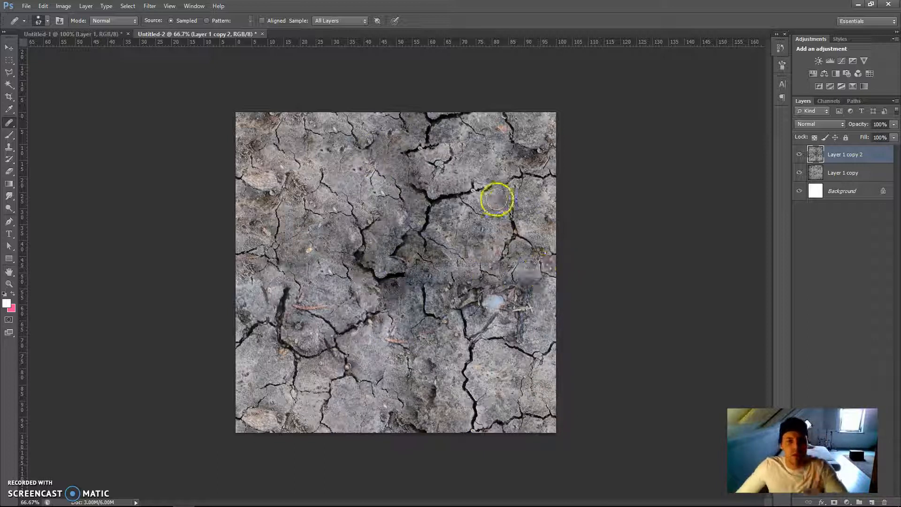
# - Apply the Offset filter again with 512 pixels horizontally and vertically and Wrap Around
pyautogui.click(150, 6)
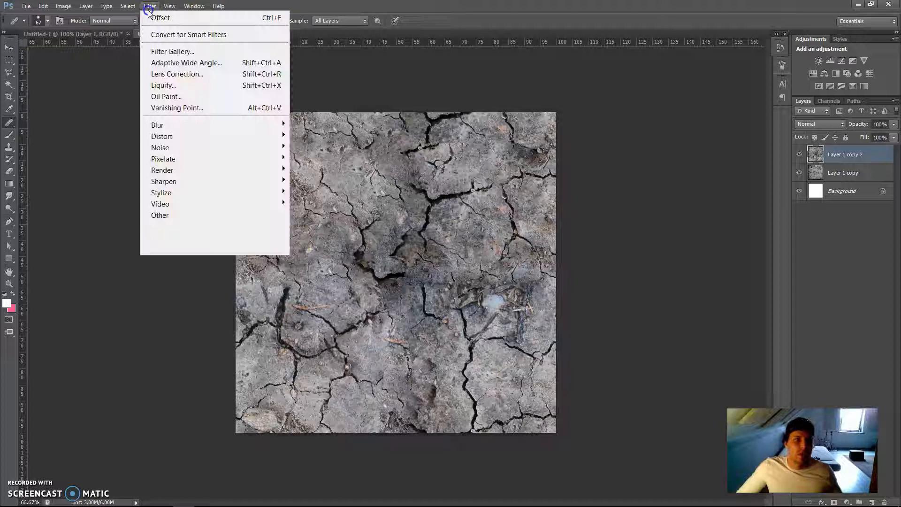
pyautogui.moveTo(202, 213)
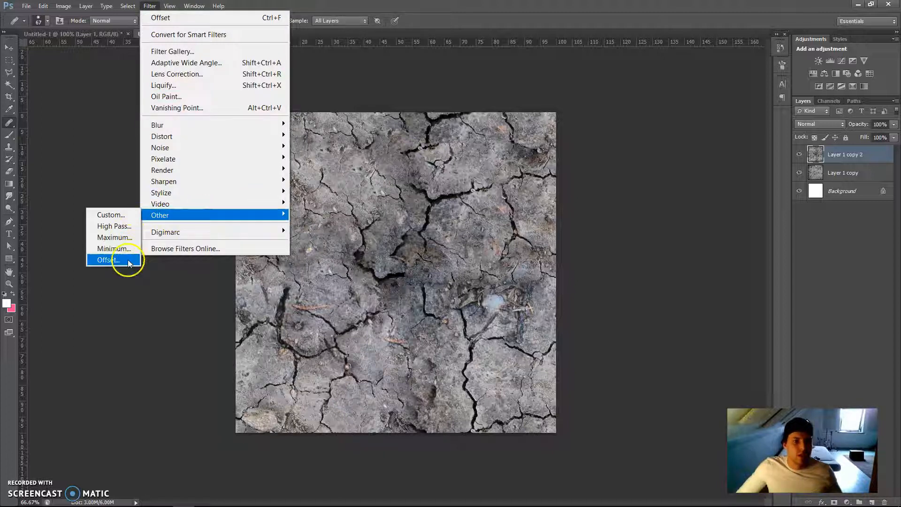
pyautogui.click(124, 258)
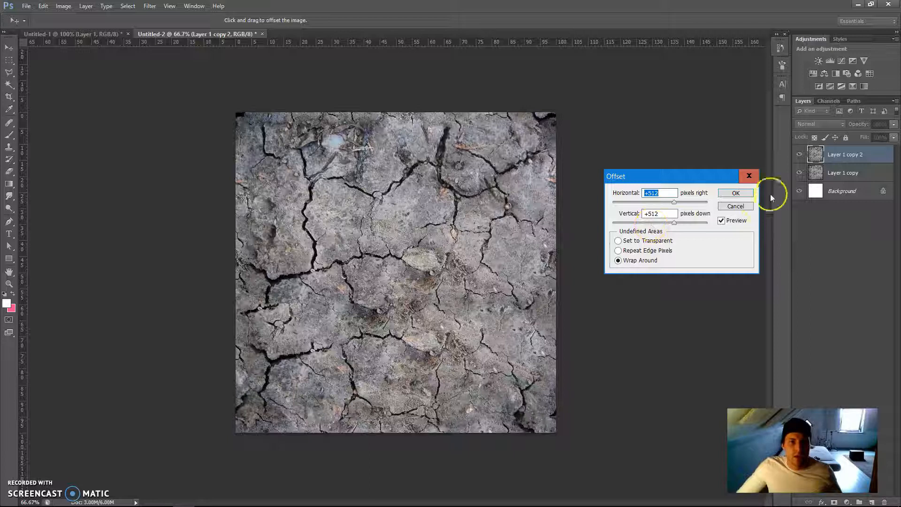
pyautogui.click(735, 193)
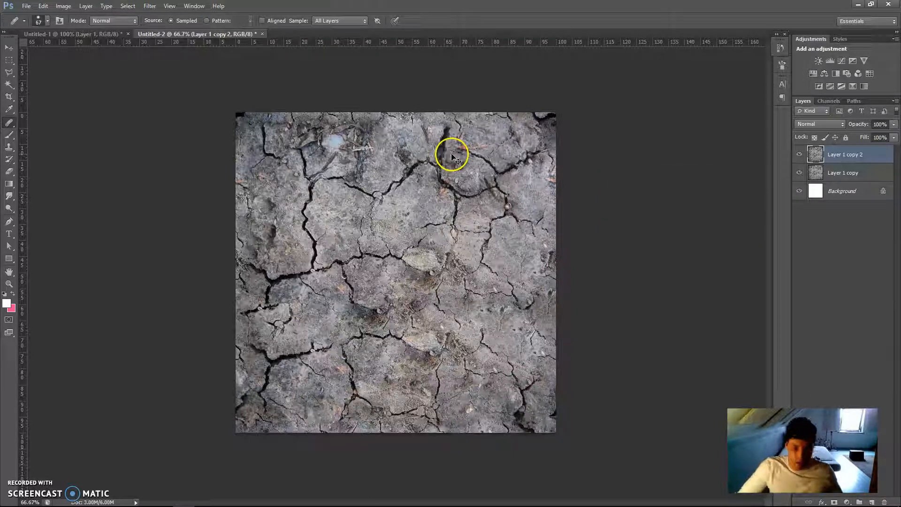
# - Inspect the texture for remaining seams by previewing different horizontal and vertical Offset amounts, and cancel the filter
pyautogui.hotkey('ctrl', '+')
pyautogui.moveTo(377, 187); pyautogui.dragTo(370, 222)
pyautogui.moveTo(417, 335); pyautogui.dragTo(396, 275)
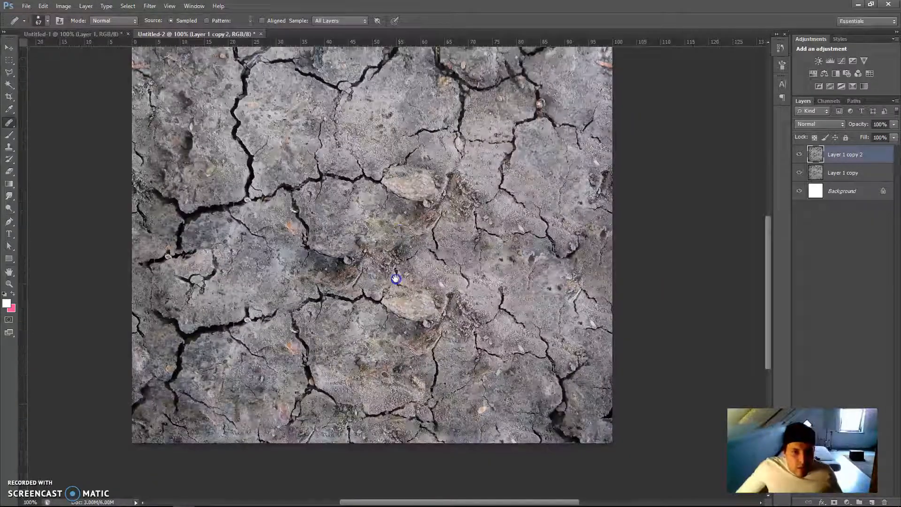
pyautogui.click(150, 6)
pyautogui.moveTo(187, 216)
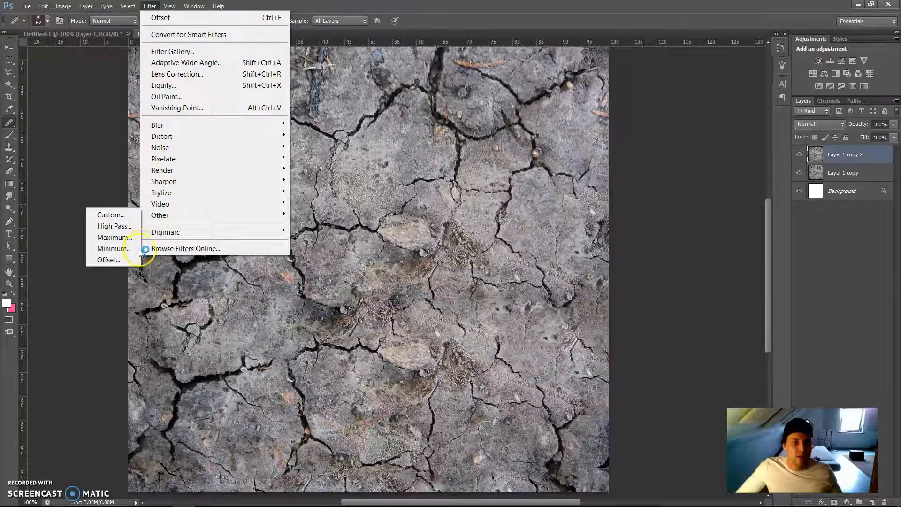
pyautogui.click(123, 258)
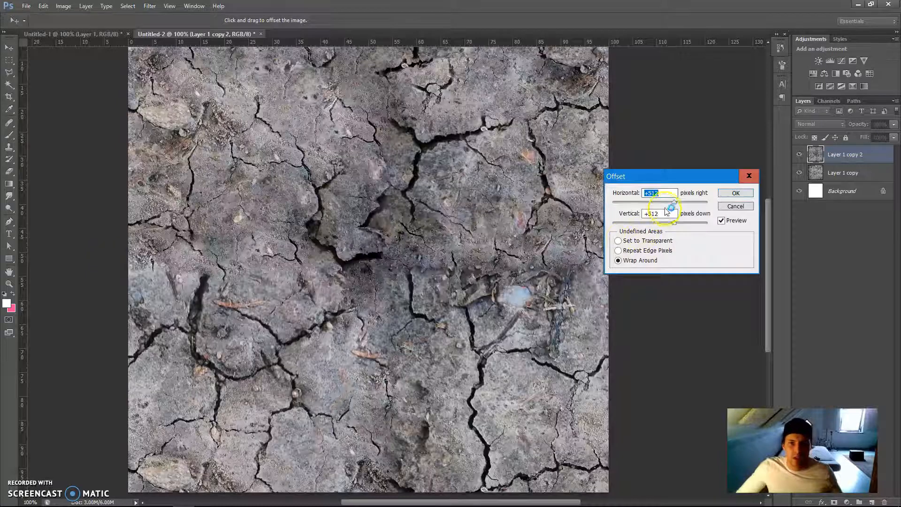
pyautogui.moveTo(674, 202); pyautogui.dragTo(688, 222)
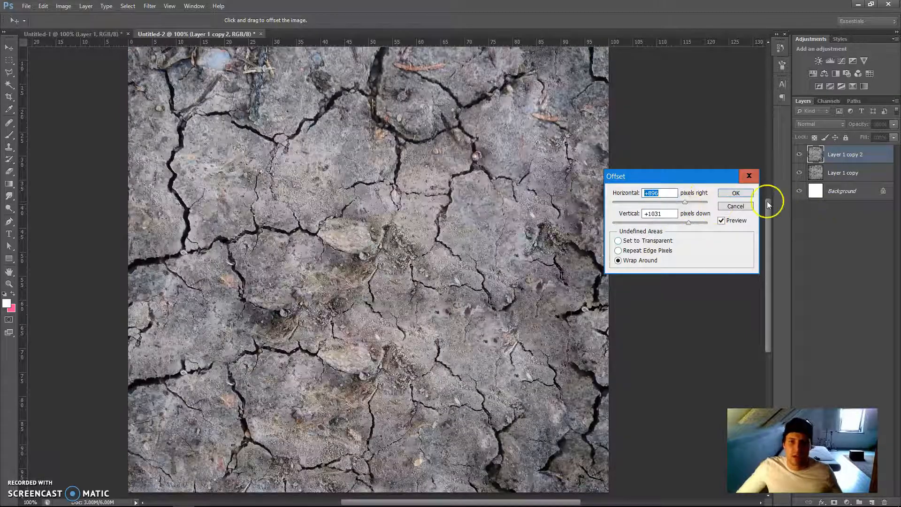
pyautogui.click(751, 206)
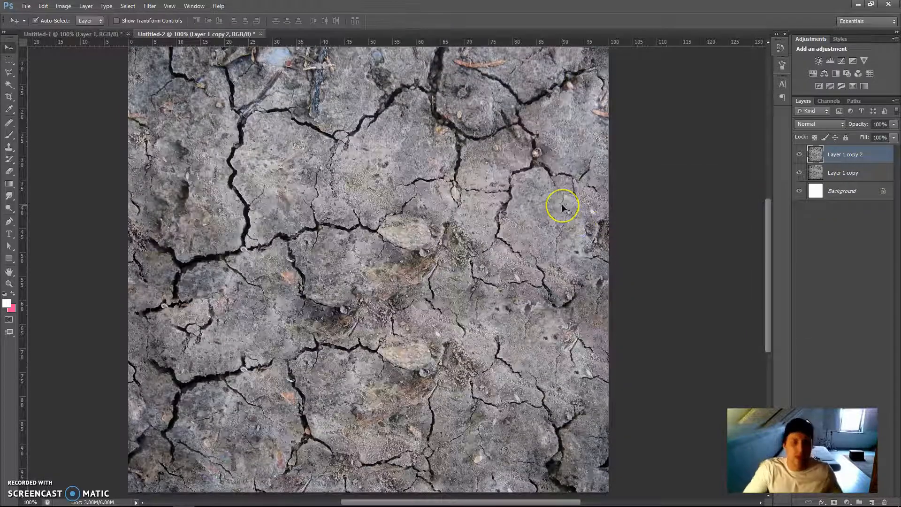
pyautogui.hotkey('ctrl', '-')
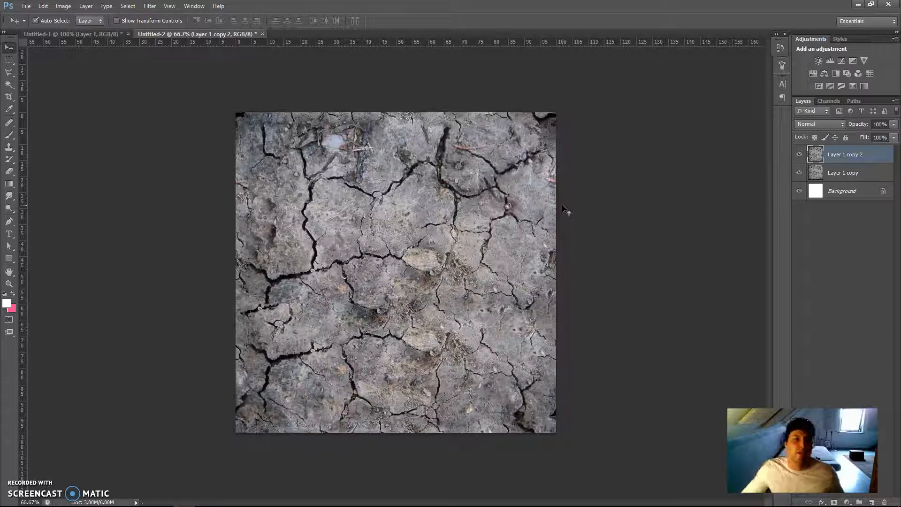